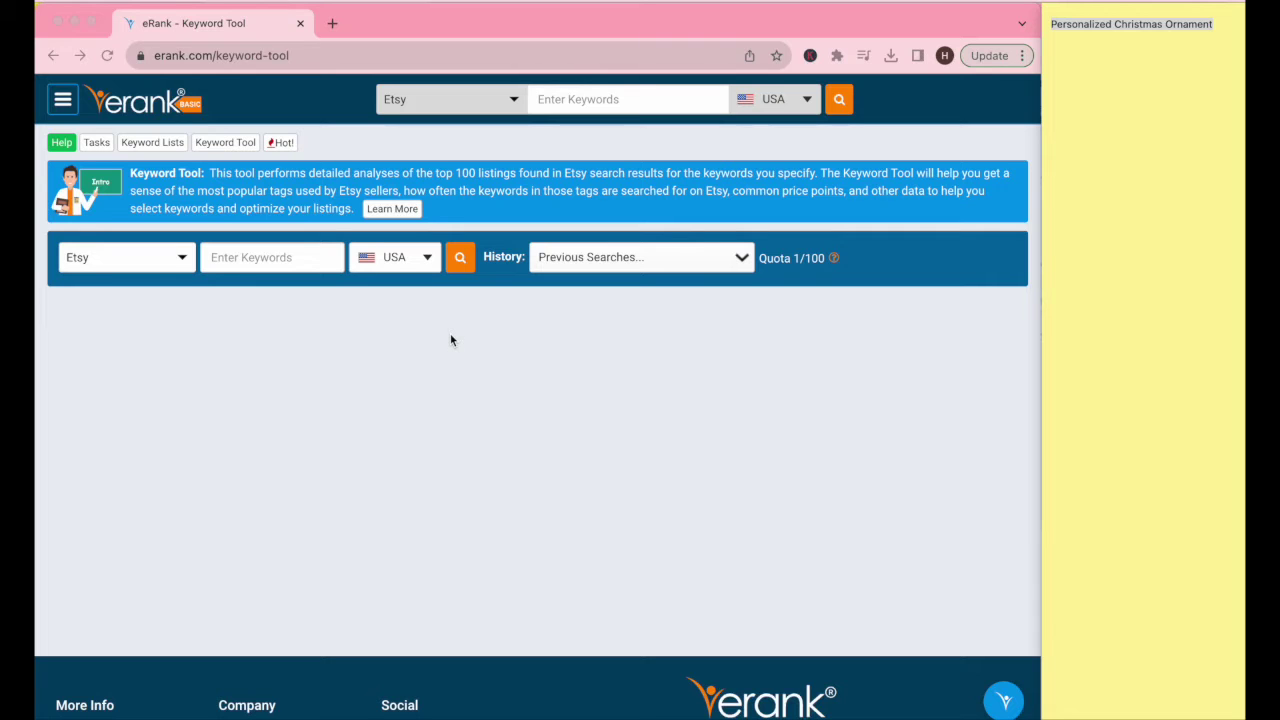
# Search the Etsy keyword tool for "Personalized Christmas Ornament" in the USA.
pyautogui.click(265, 257)
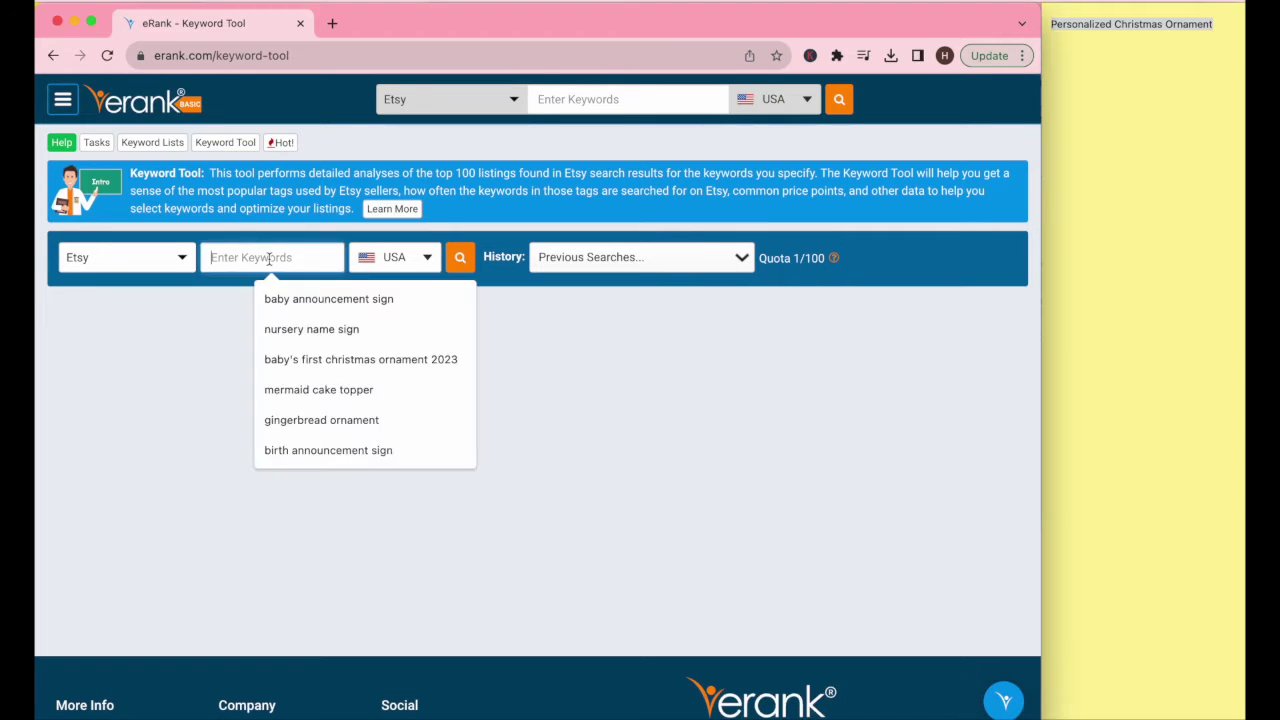
pyautogui.write('Personalized Christmas Ornament')
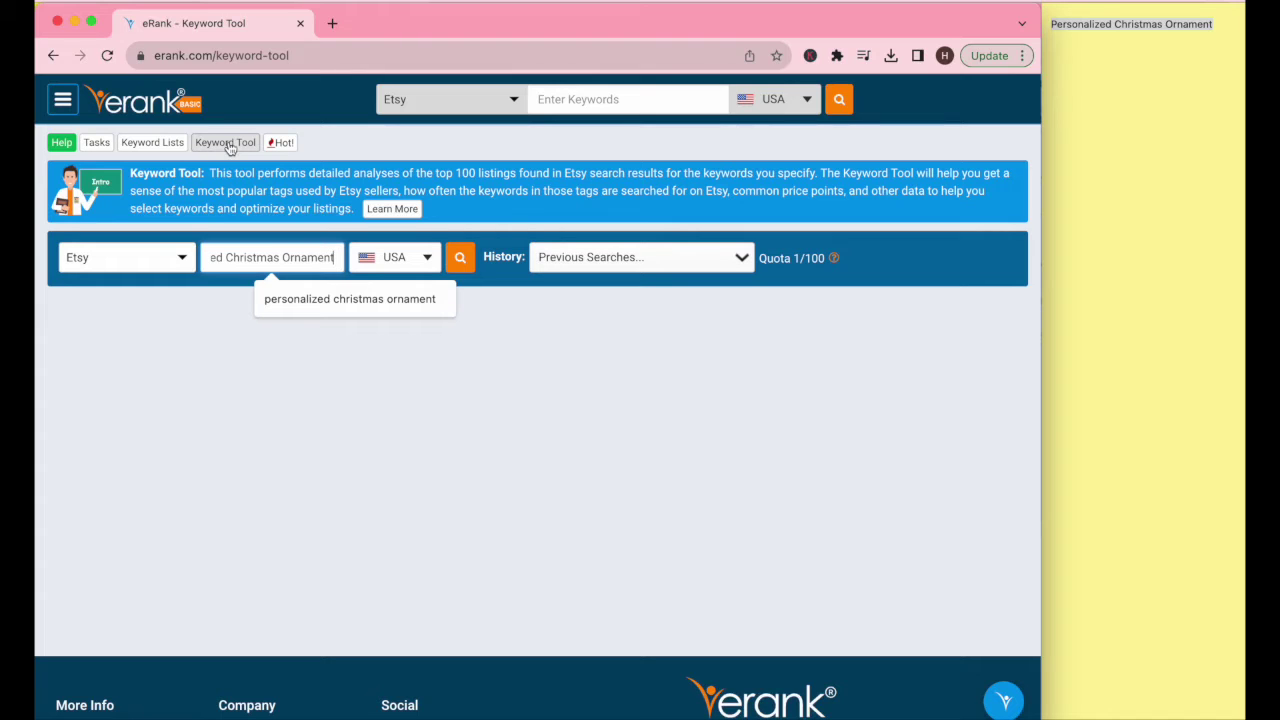
pyautogui.click(461, 258)
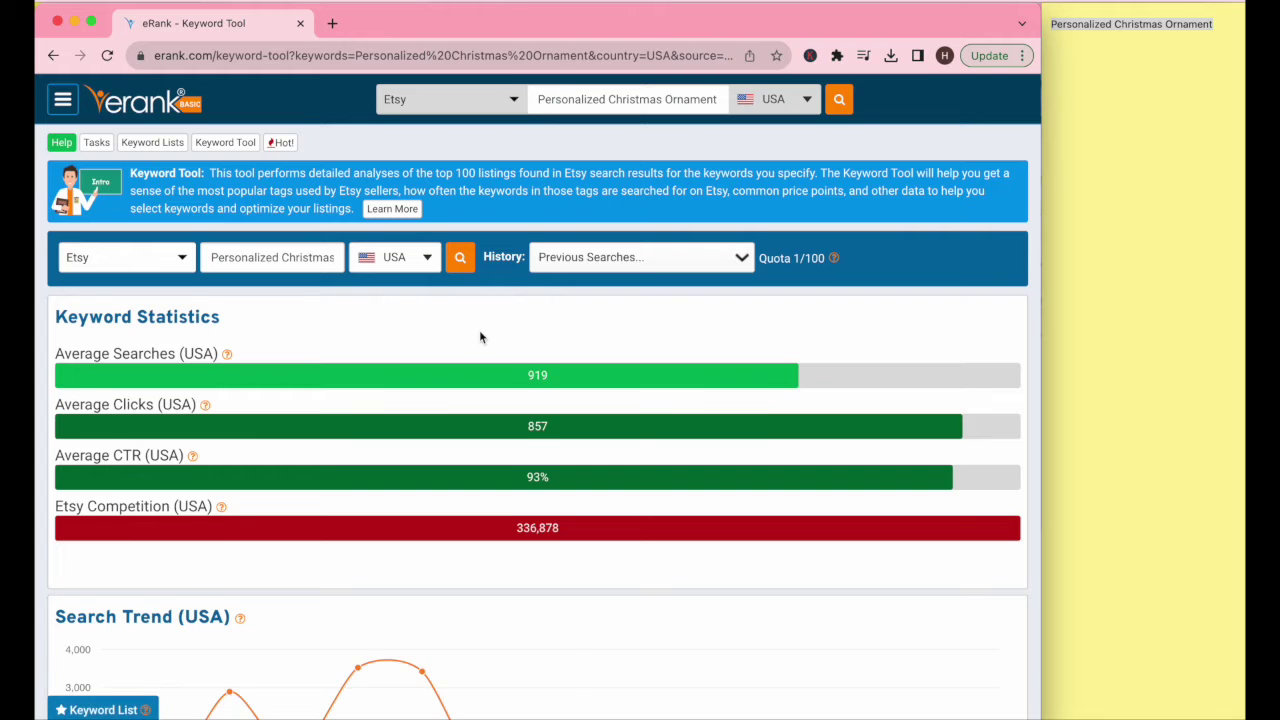
# Examine the keyword's statistics, search trend, searchers by country and related searches for high-demand, low-competition phrases.
pyautogui.scroll(-1, 479, 330)
pyautogui.scroll(-3, 479, 337)
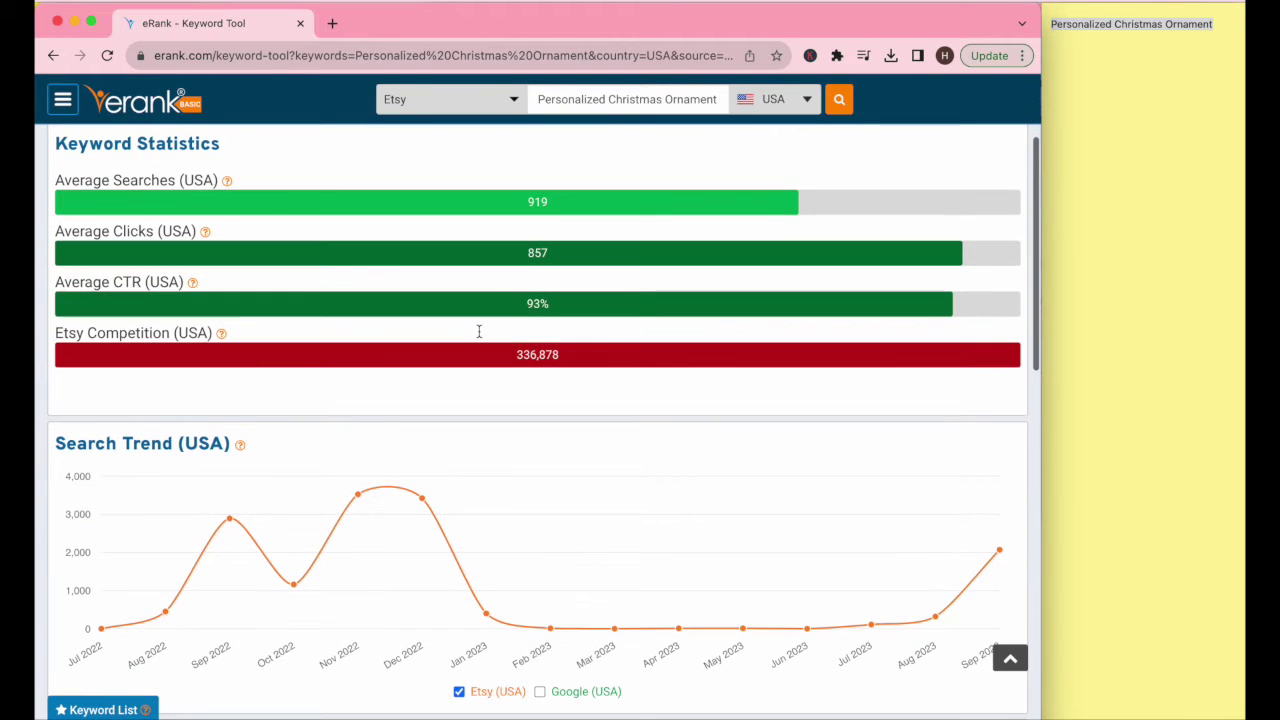
pyautogui.scroll(-1, 479, 331)
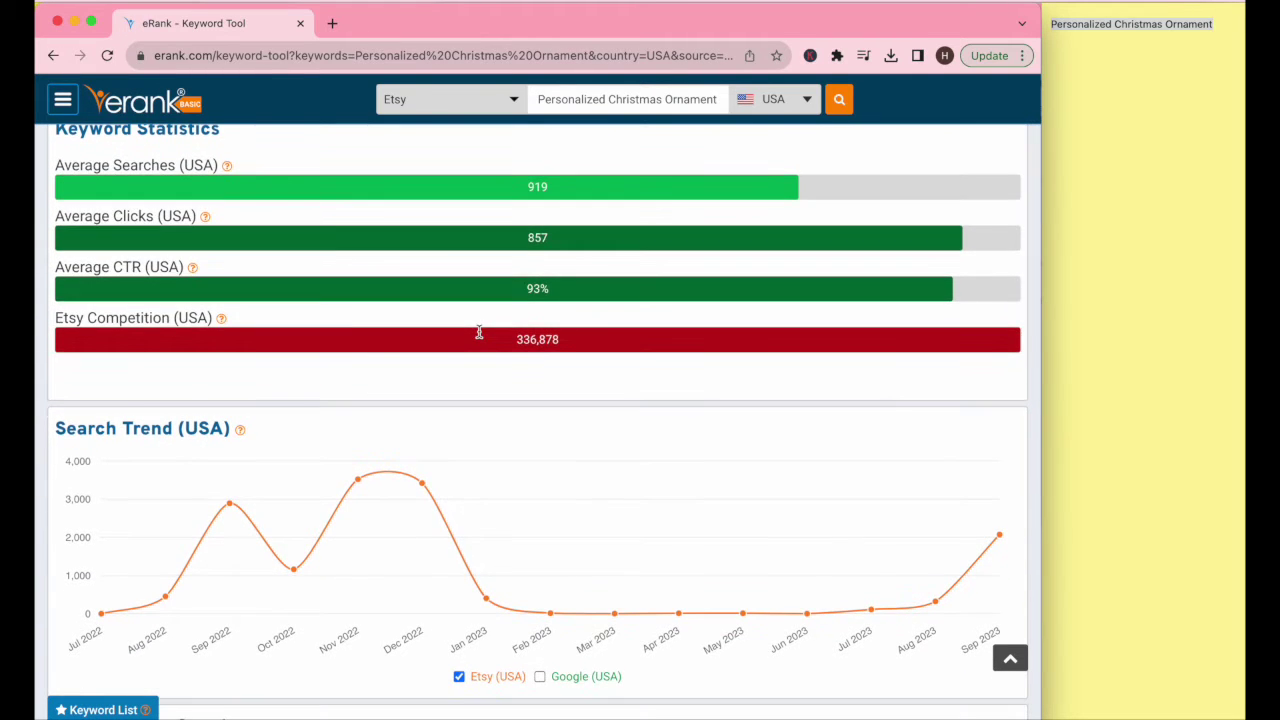
pyautogui.scroll(-9, 479, 332)
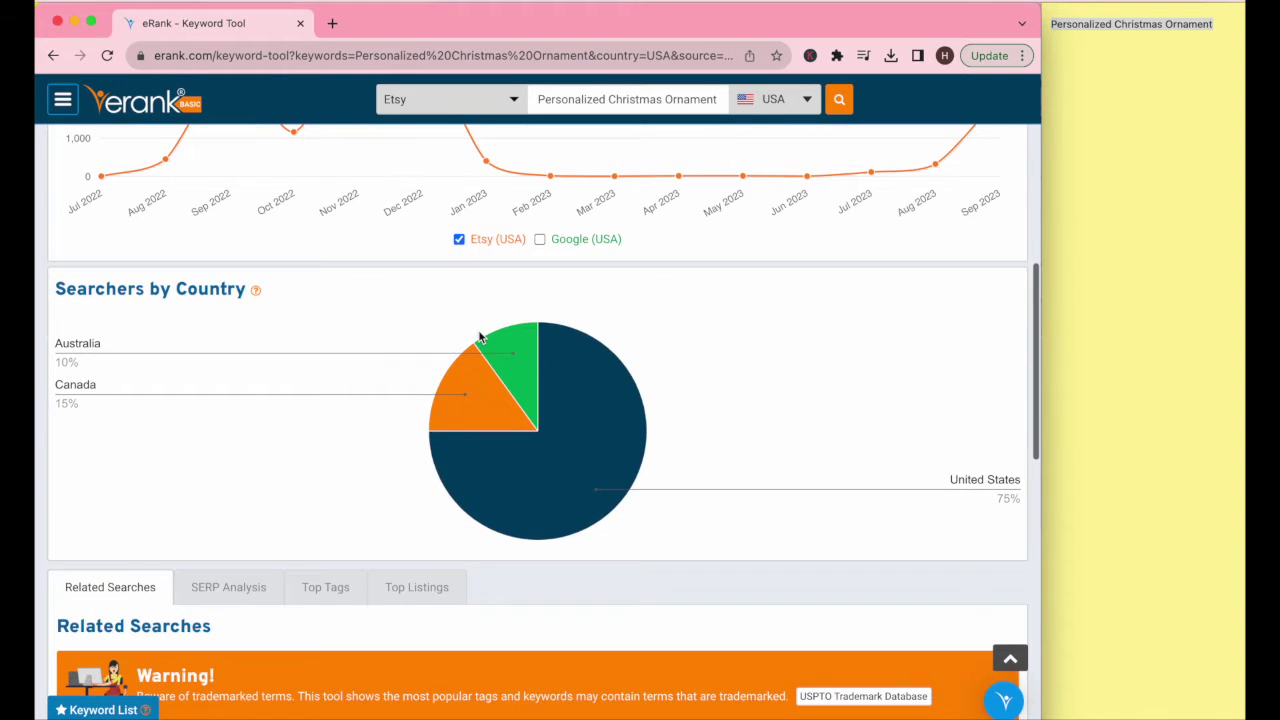
pyautogui.scroll(-10, 479, 337)
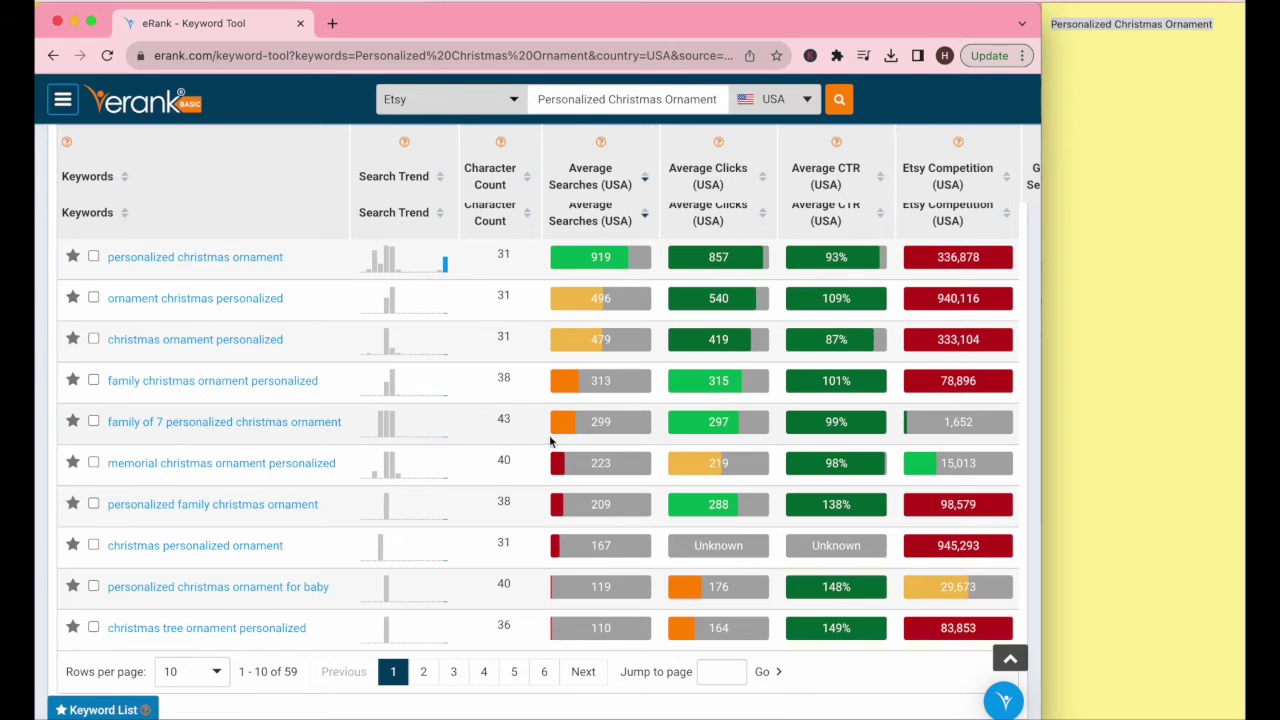
pyautogui.scroll(6, 549, 441)
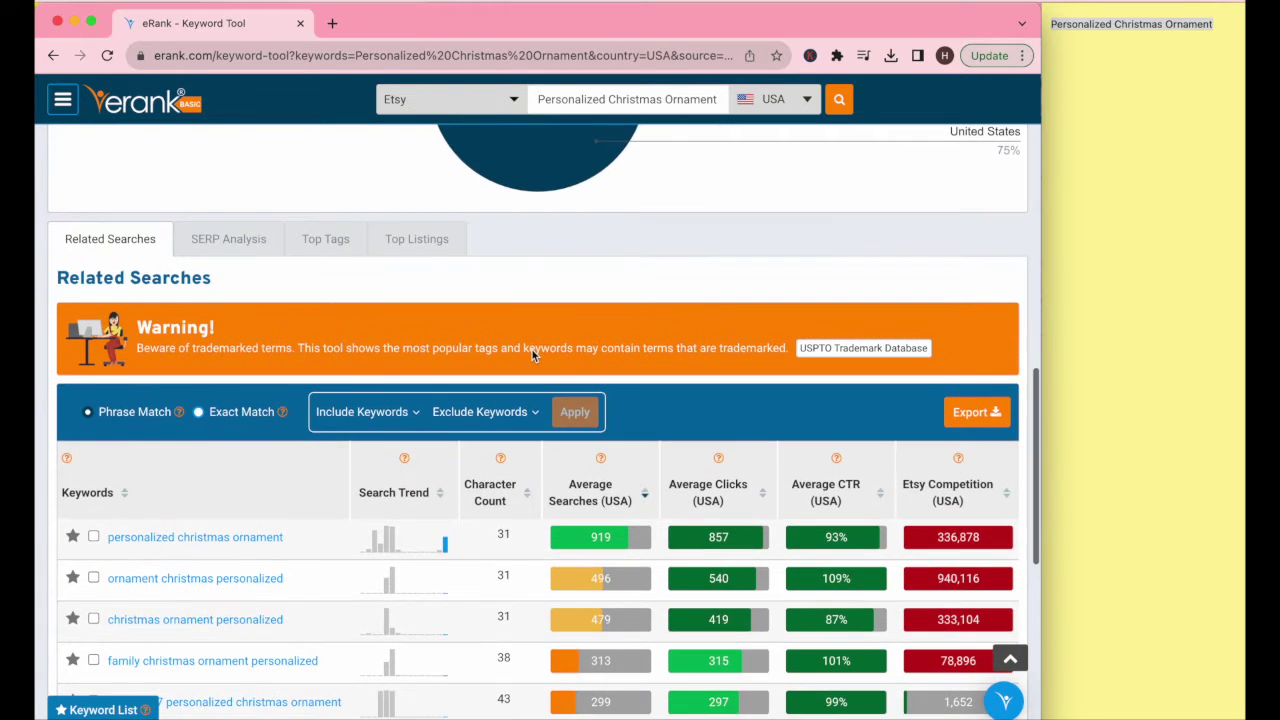
pyautogui.scroll(-1, 516, 353)
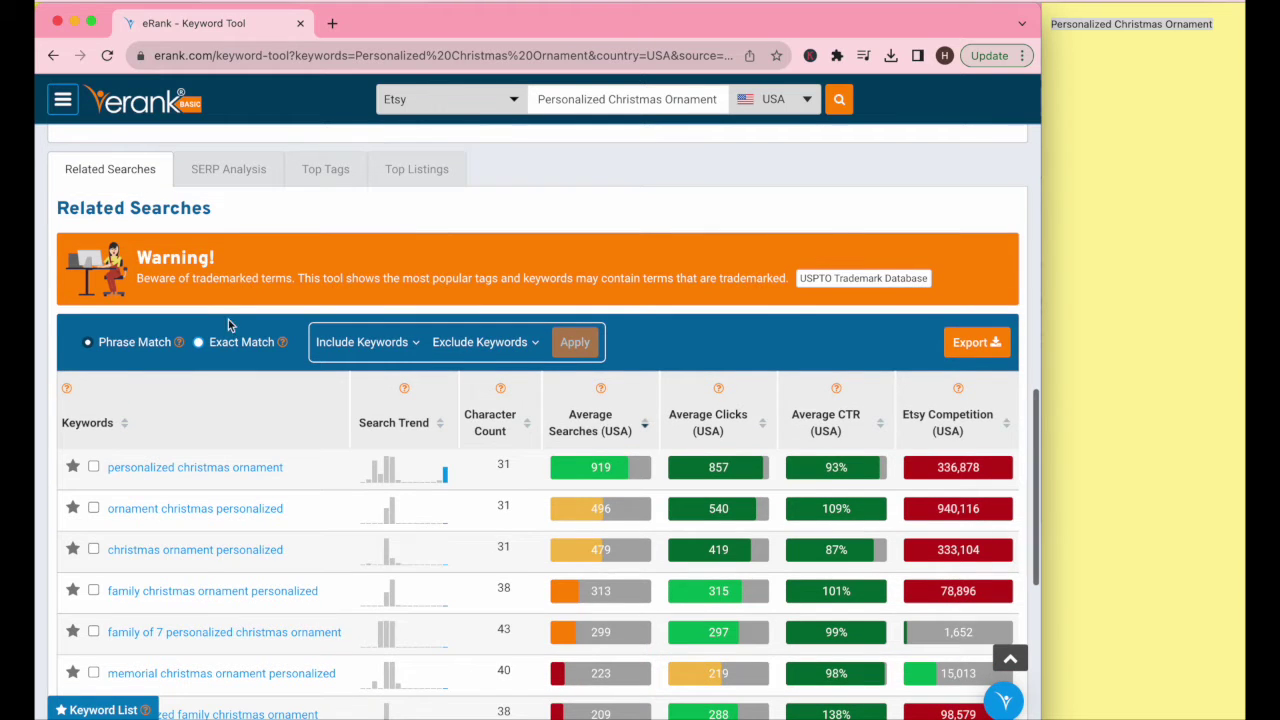
pyautogui.scroll(1, 437, 343)
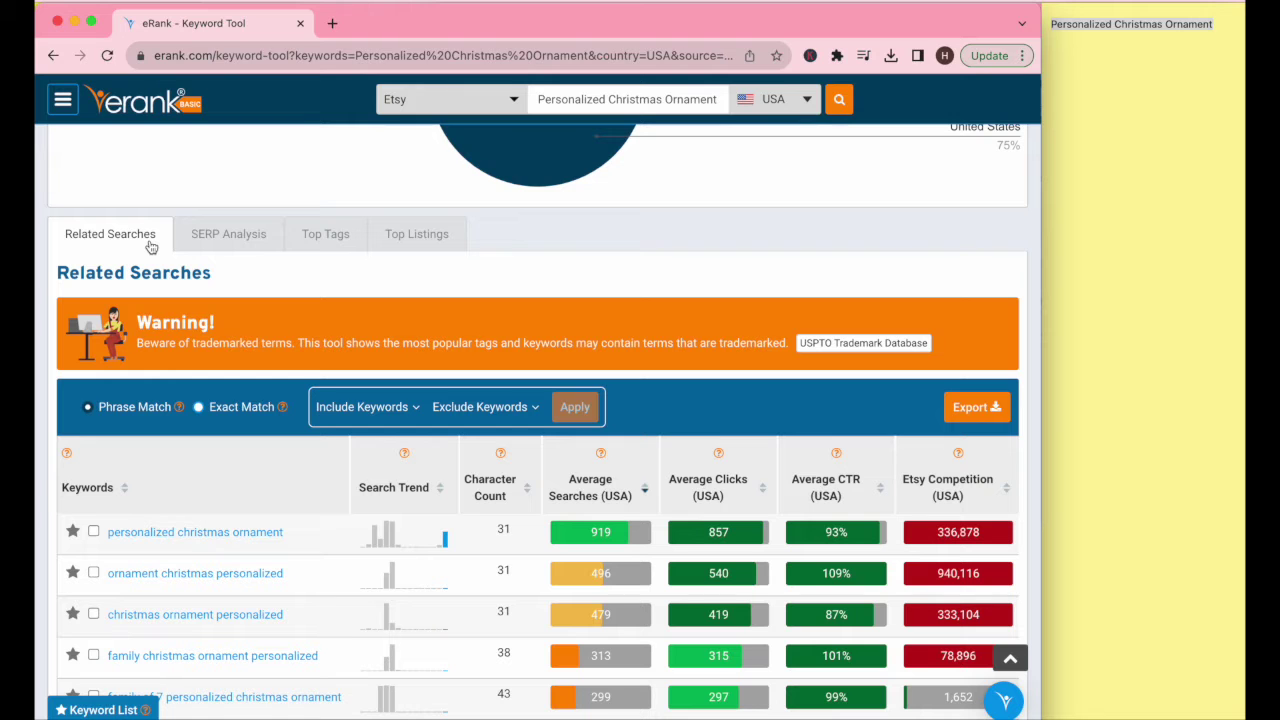
pyautogui.scroll(-2, 607, 480)
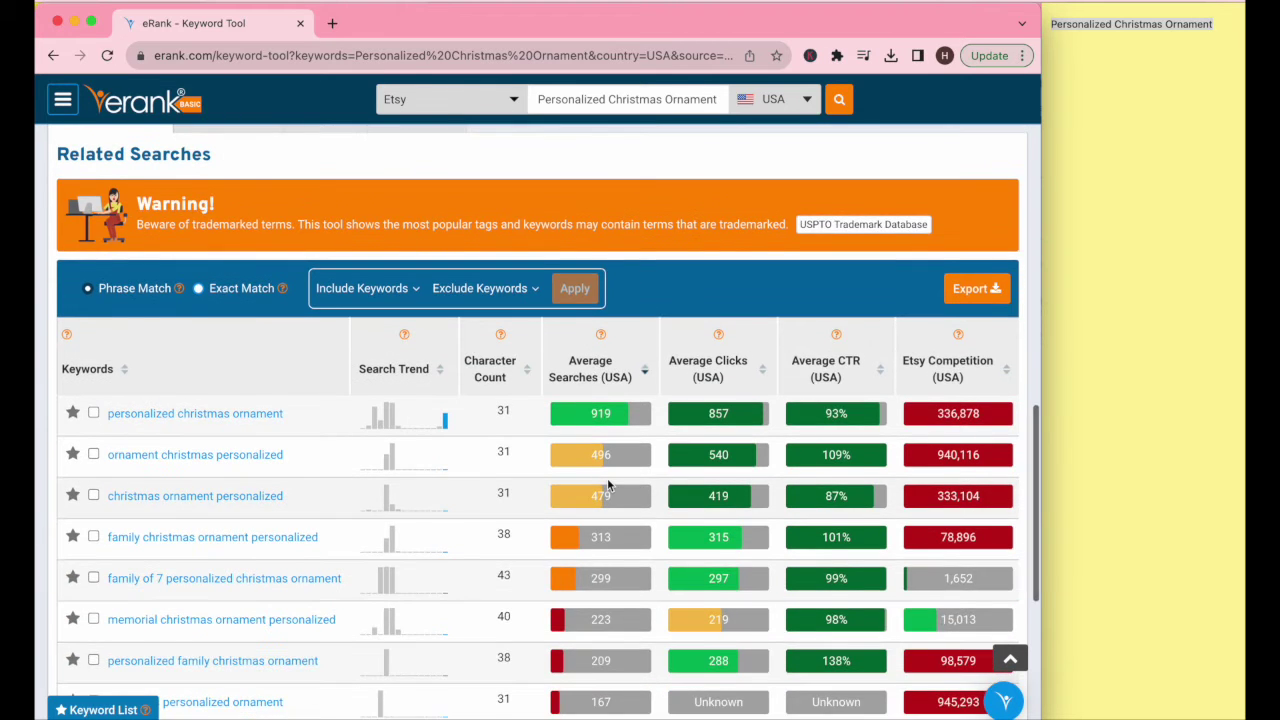
pyautogui.scroll(2, 607, 483)
pyautogui.scroll(10, 607, 483)
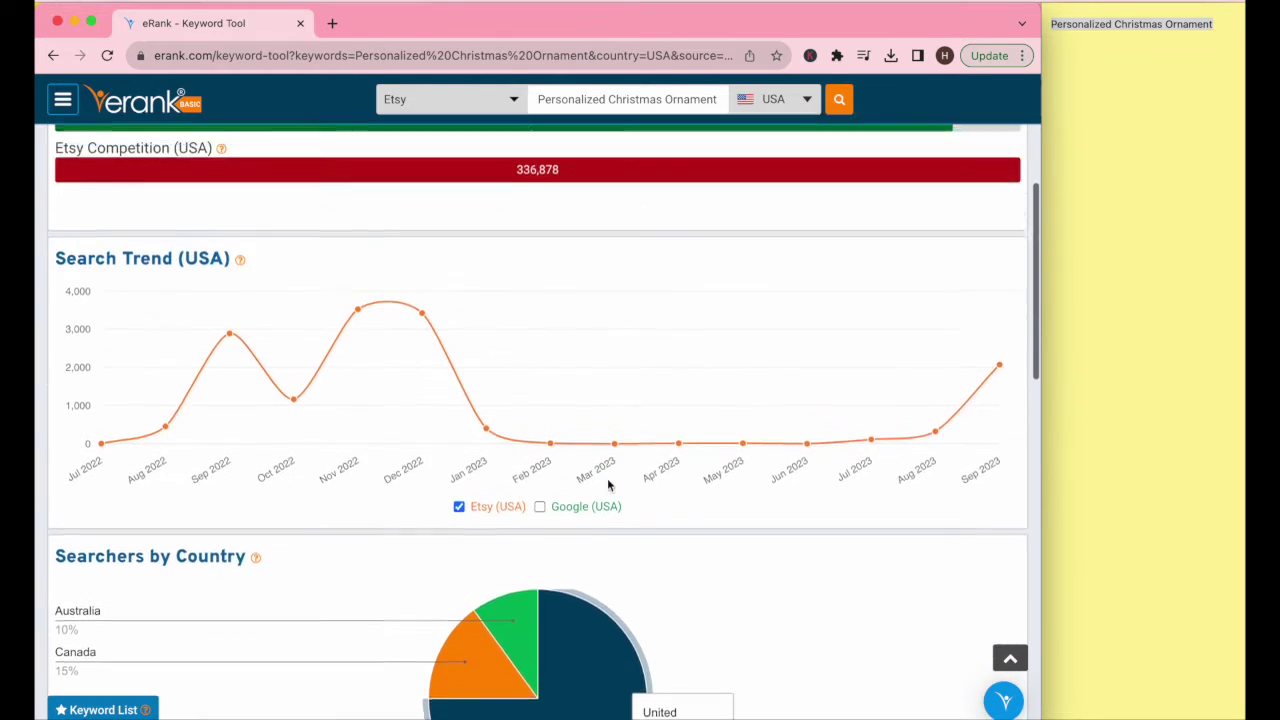
pyautogui.scroll(-10, 634, 334)
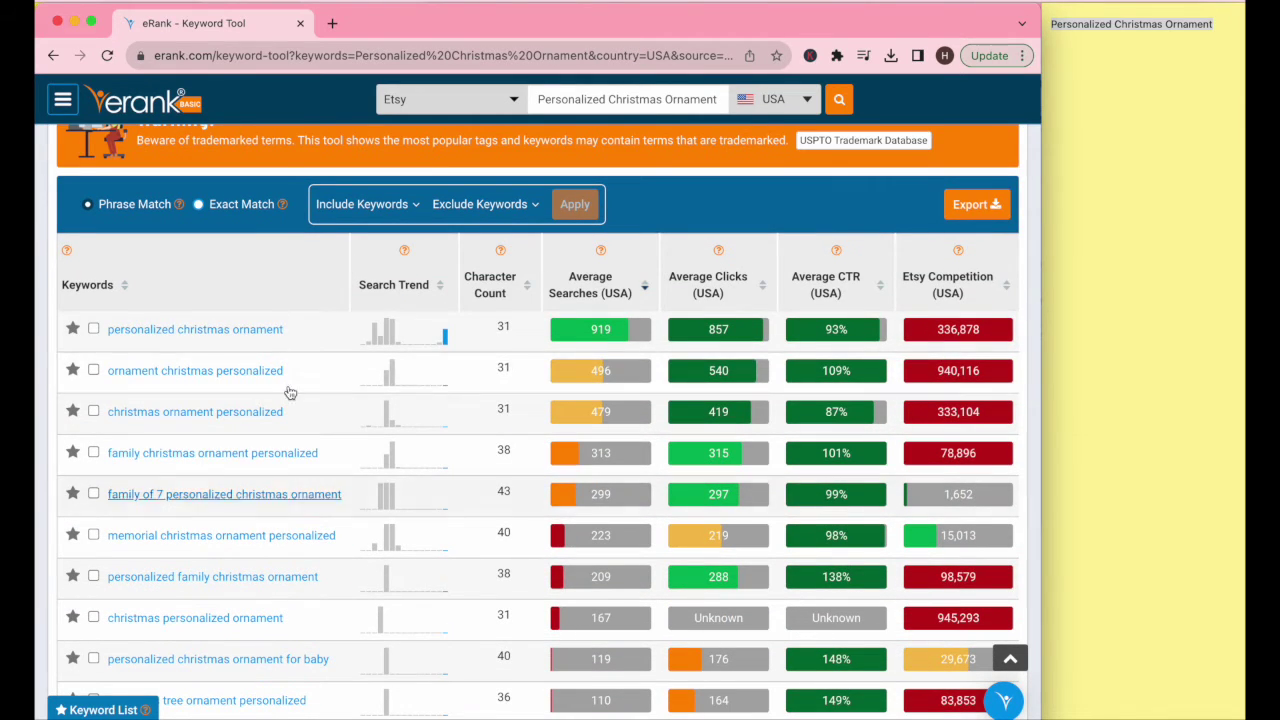
pyautogui.scroll(-2, 322, 485)
pyautogui.scroll(1, 320, 456)
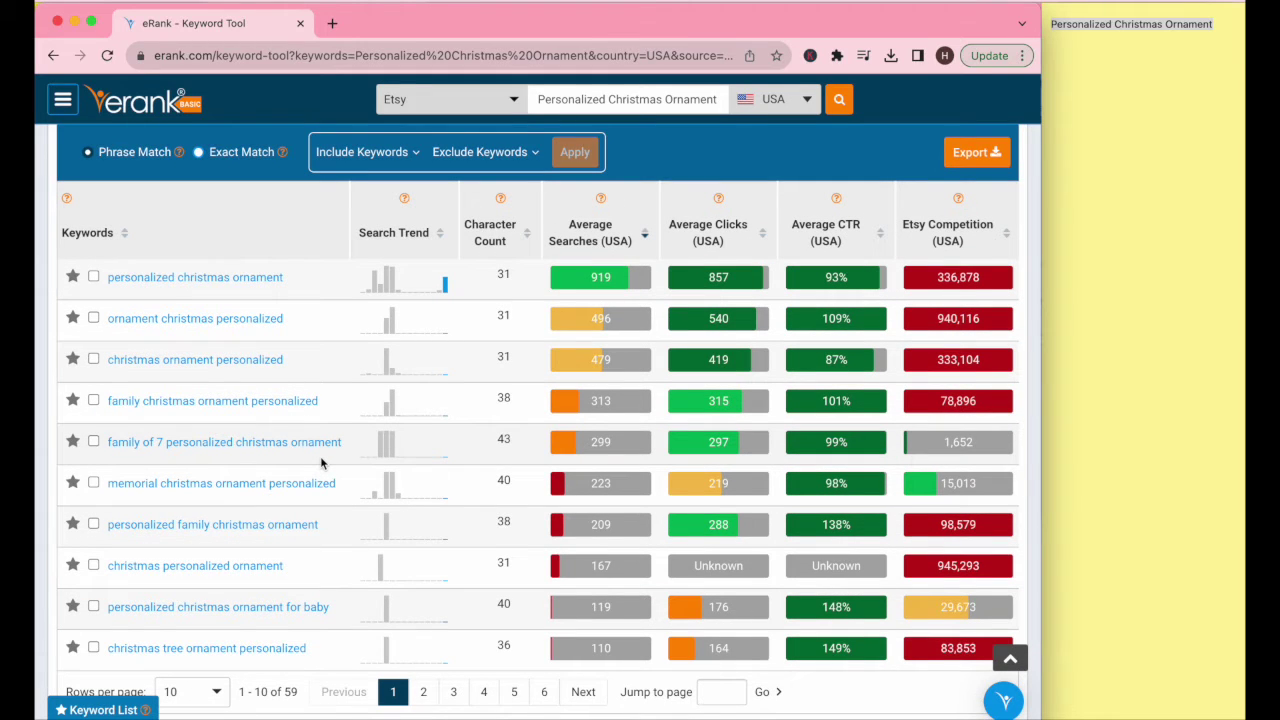
pyautogui.moveTo(368, 450)
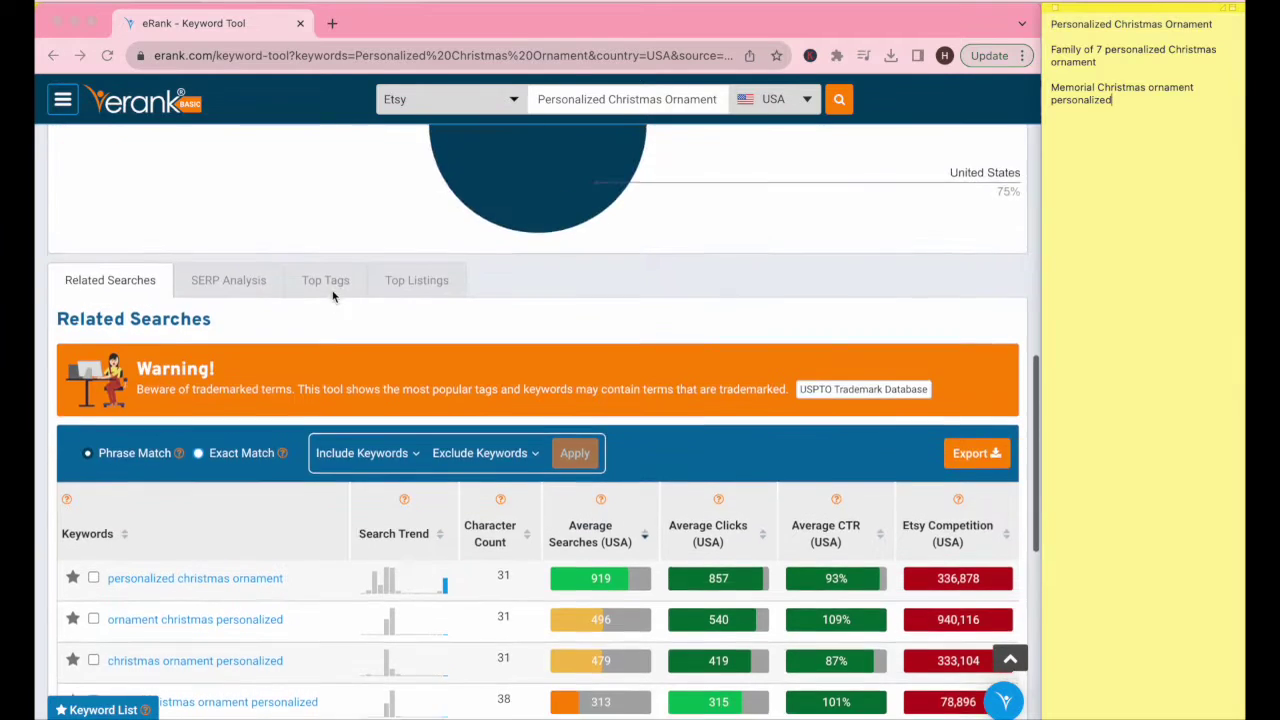
# Add "Personalized Christmas ornament" on a new line at the end of the sticky note's keyword list.
pyautogui.scroll(-5, 331, 293)
pyautogui.scroll(3, 331, 293)
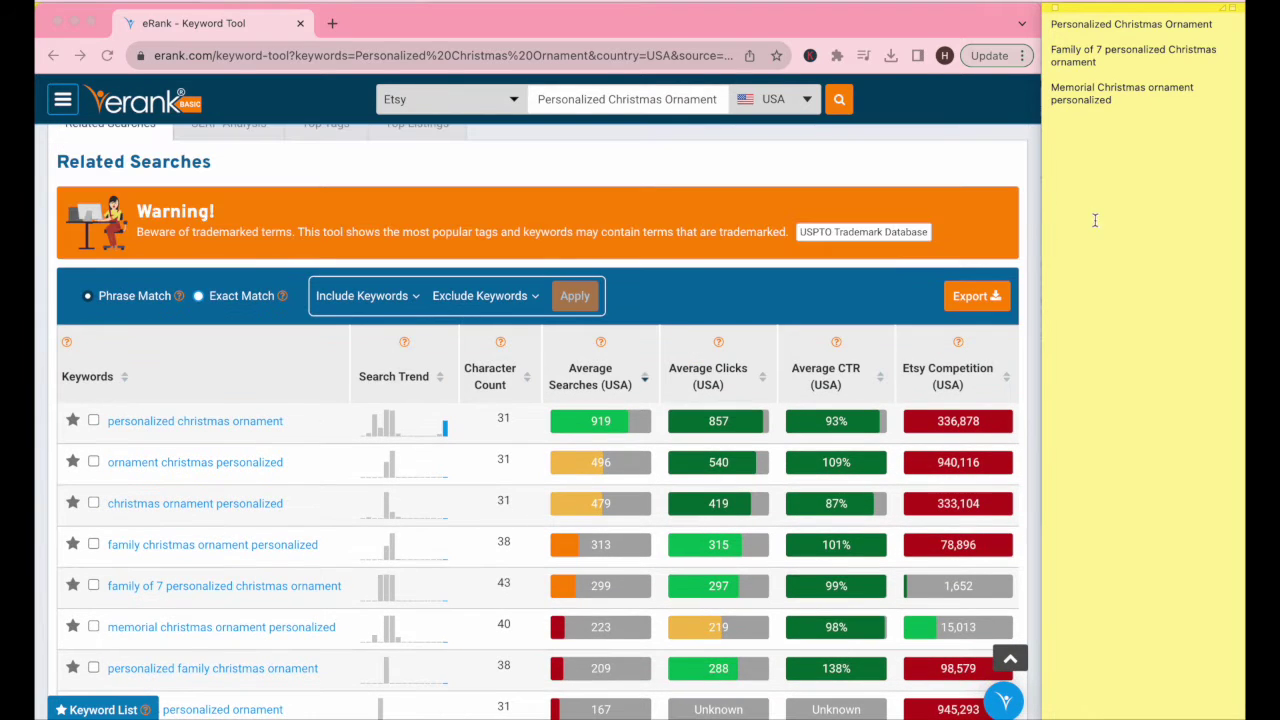
pyautogui.click(1122, 188)
pyautogui.write('Personalized christmas ornament')
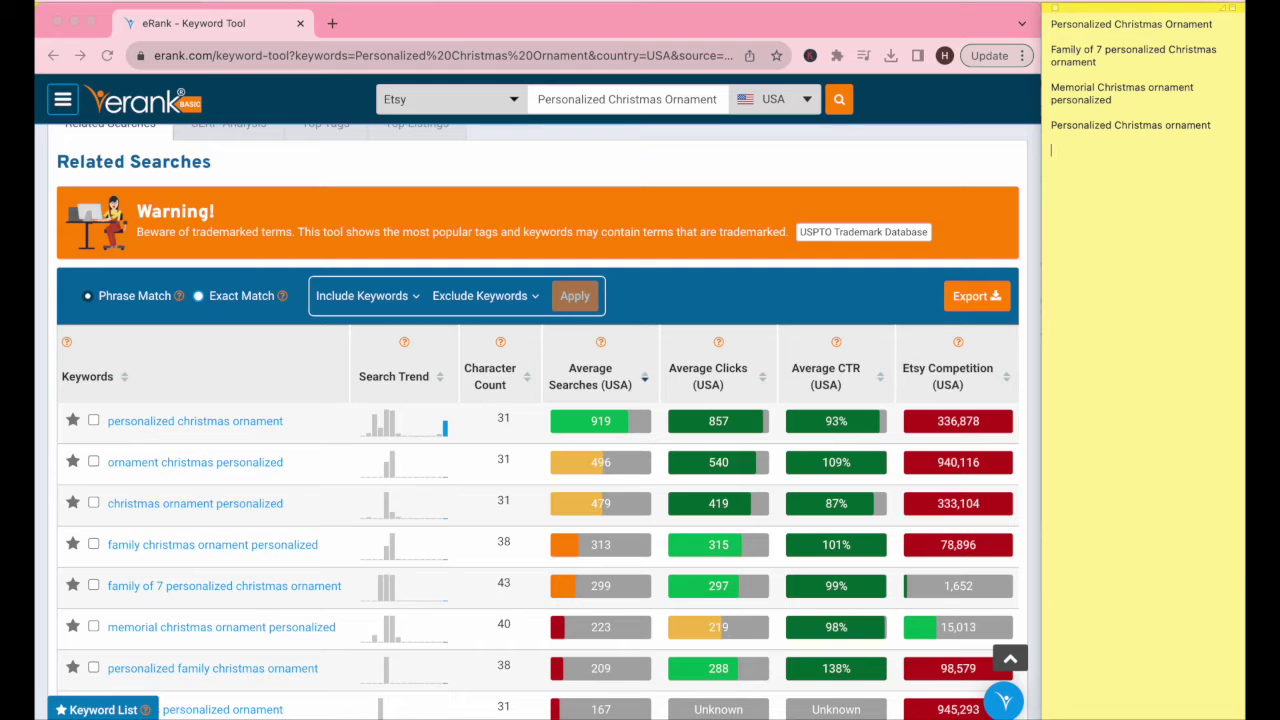
# Show the top tags used by listings for the searched keyword.
pyautogui.scroll(2, 225, 359)
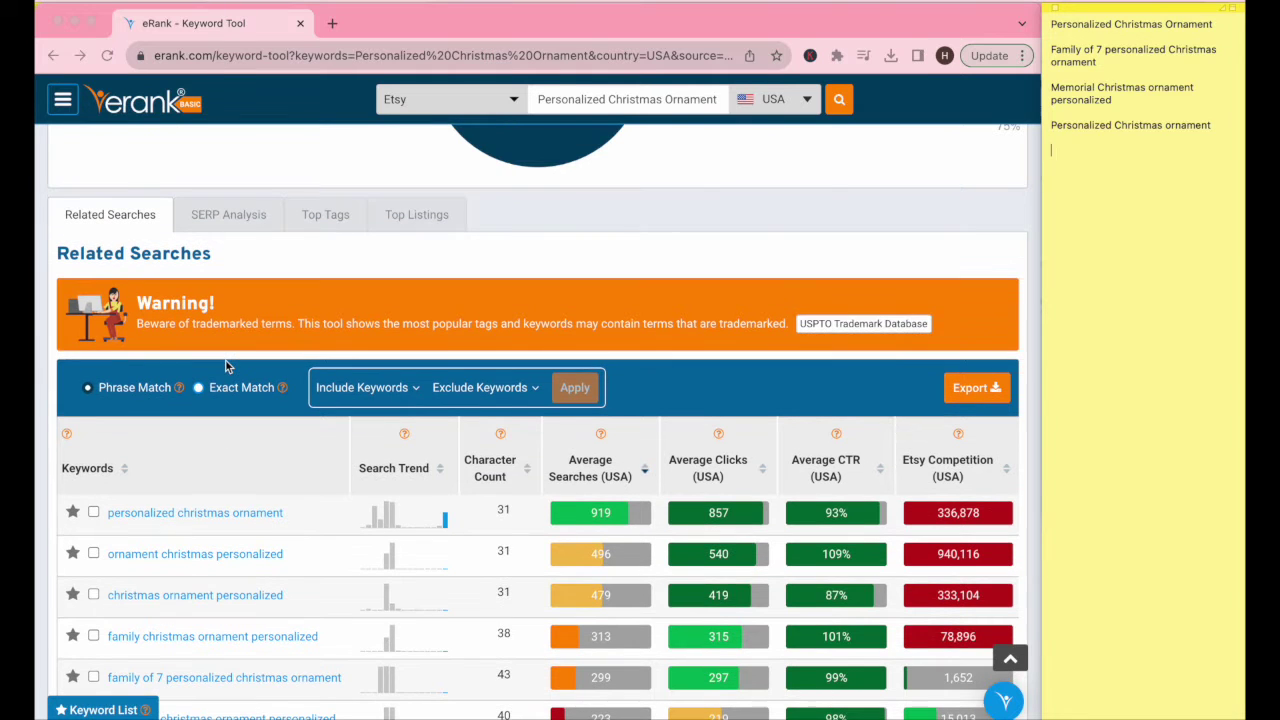
pyautogui.scroll(3, 226, 366)
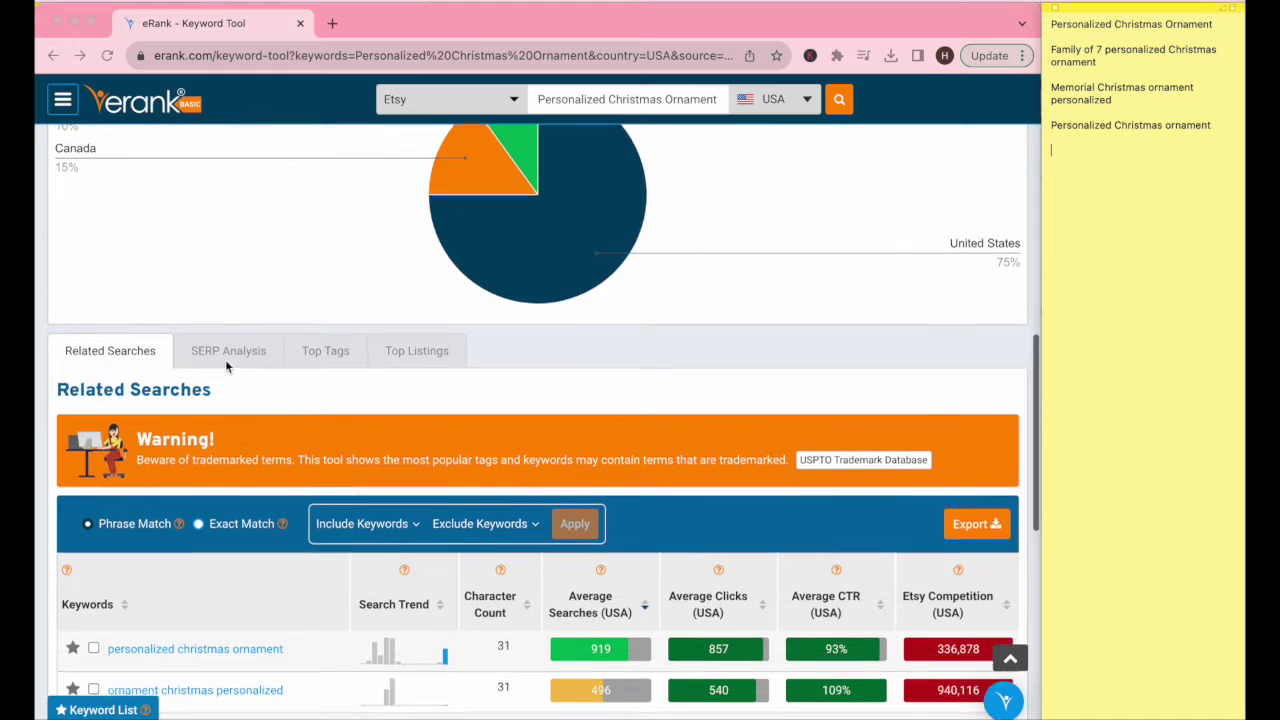
pyautogui.scroll(-1, 226, 366)
pyautogui.click(333, 343)
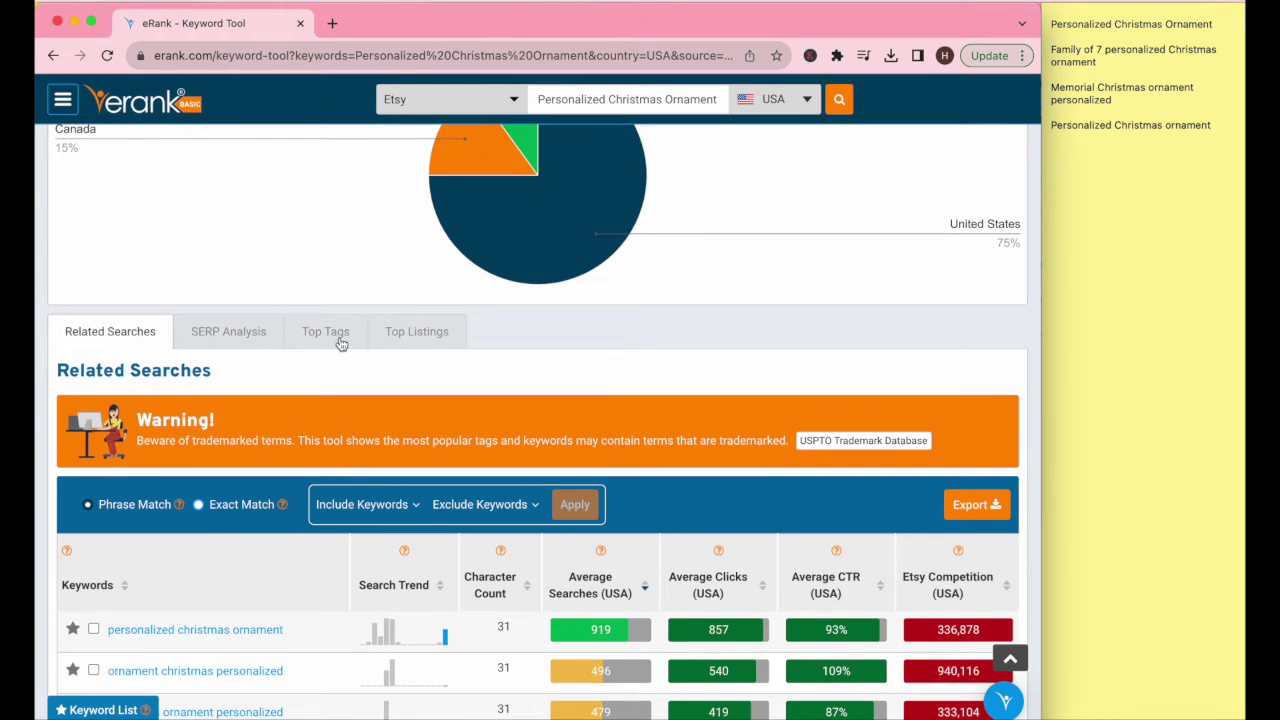
pyautogui.click(334, 340)
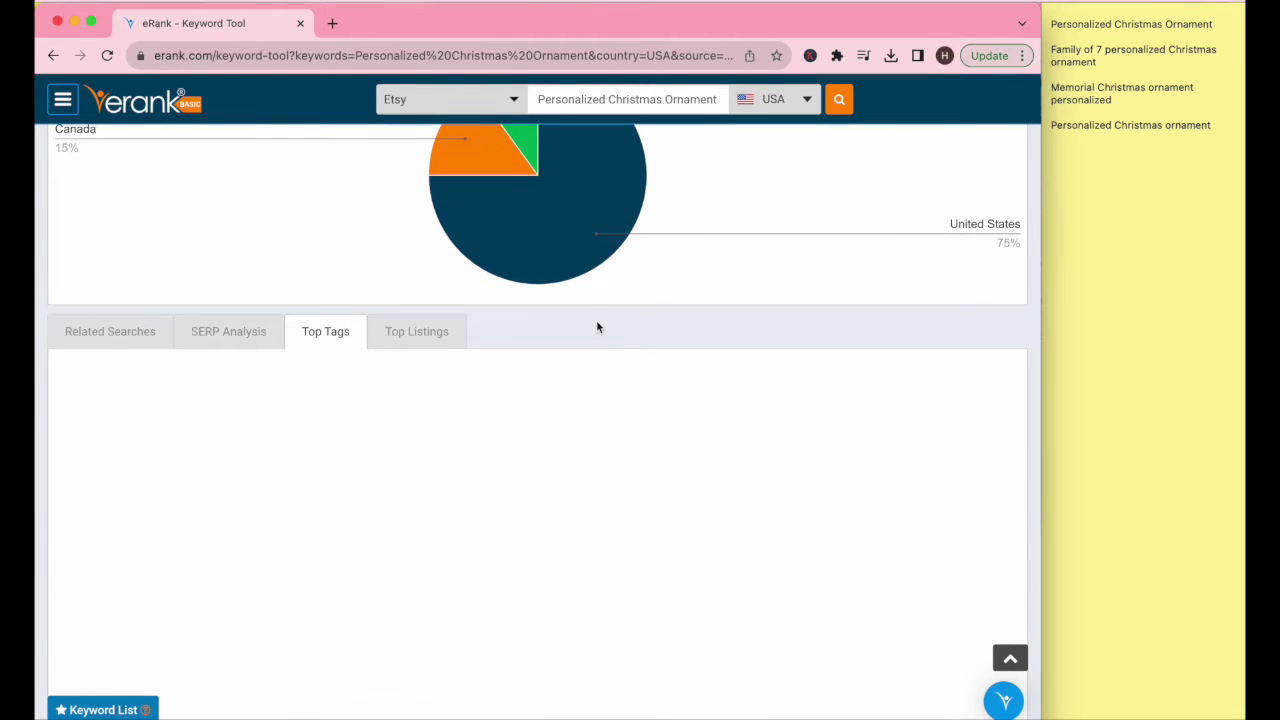
# Sort the top tags by average USA searches, highest first.
pyautogui.scroll(-1, 597, 326)
pyautogui.scroll(-2, 597, 326)
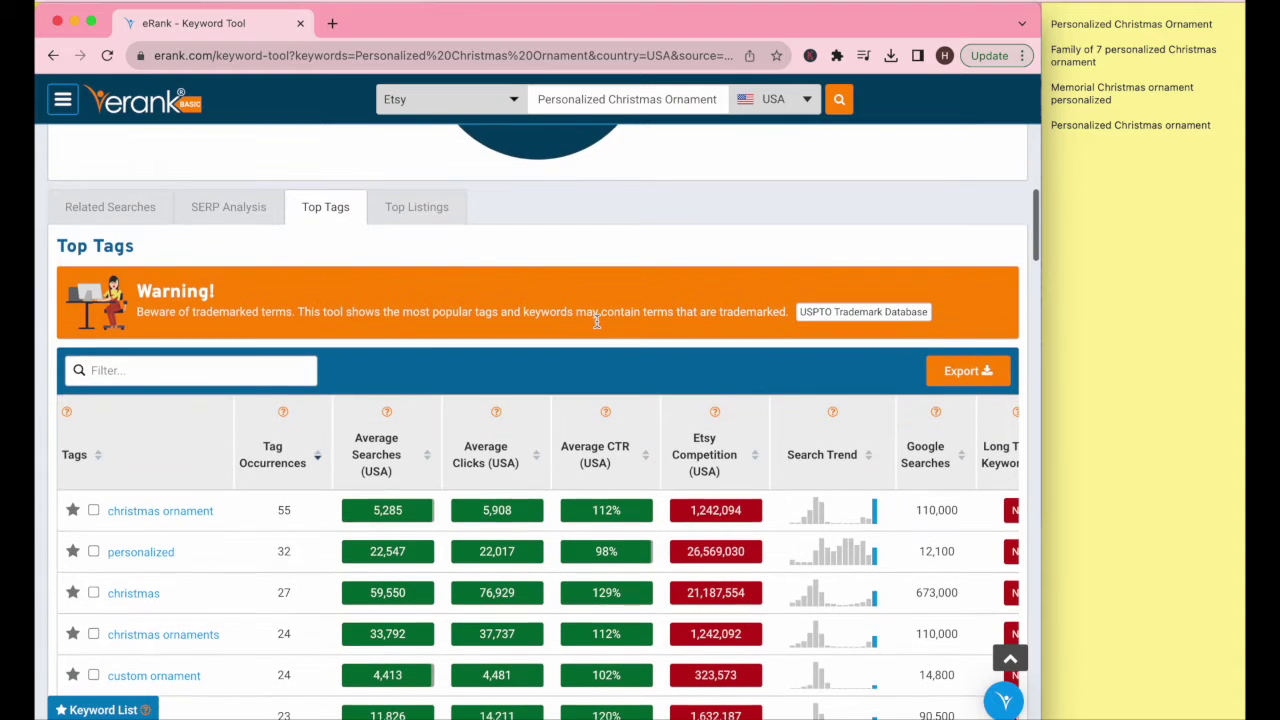
pyautogui.scroll(-1, 398, 460)
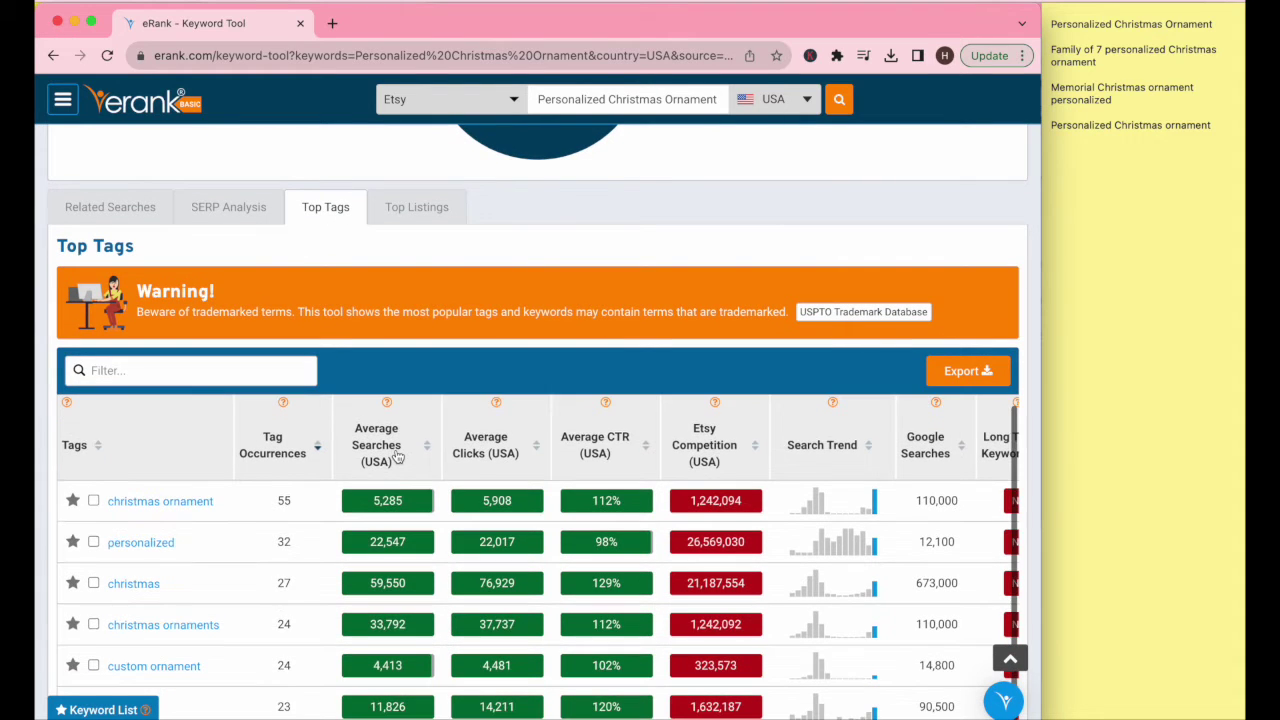
pyautogui.scroll(-3, 398, 460)
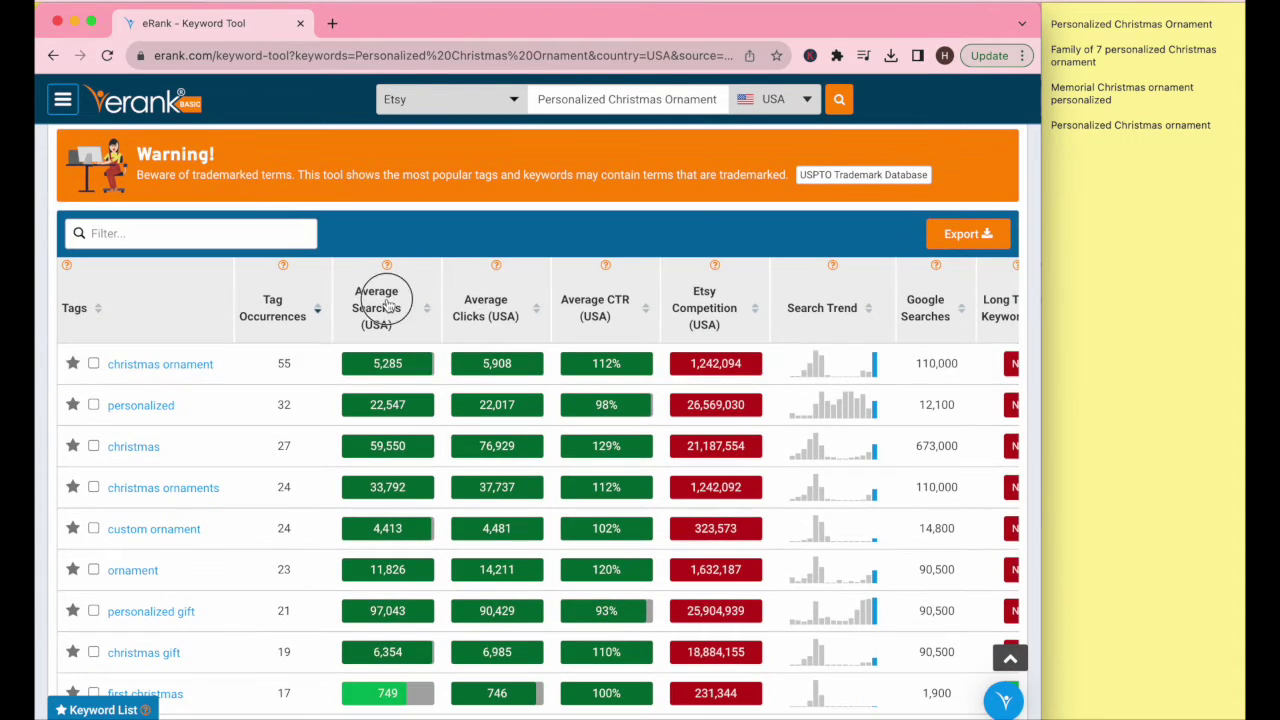
pyautogui.click(388, 306)
pyautogui.scroll(-3, 388, 307)
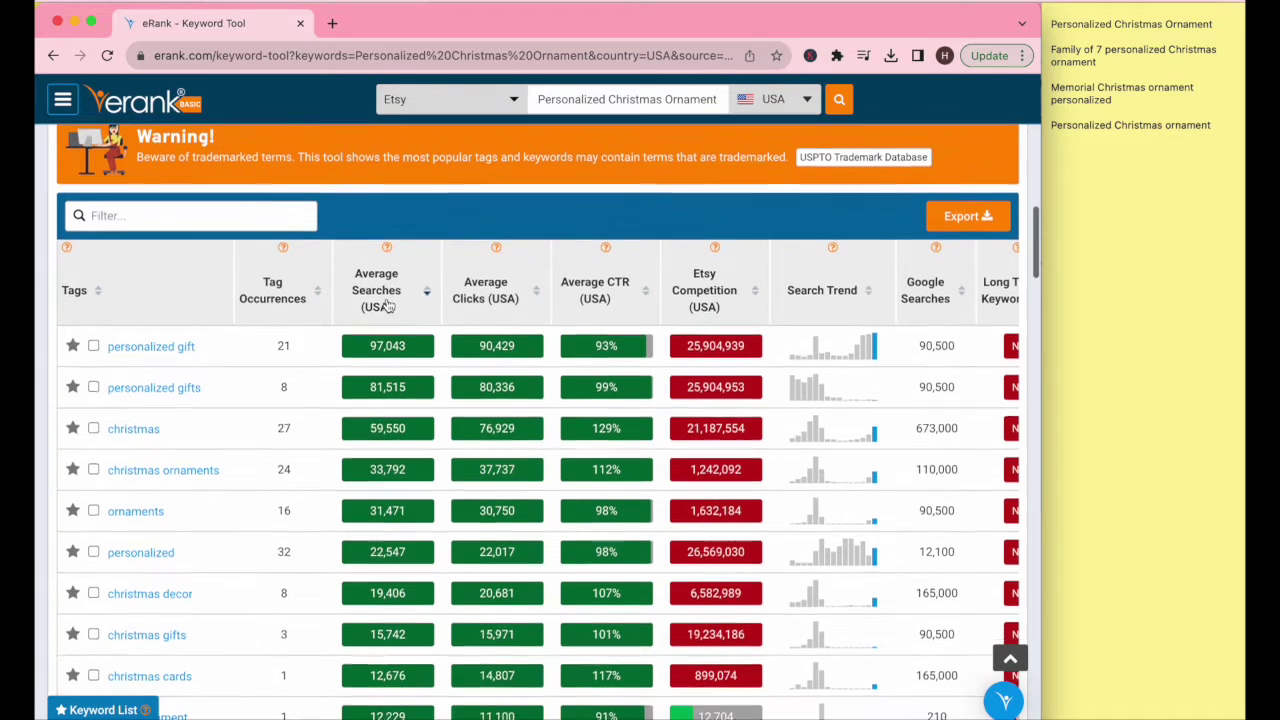
# Find the engagement ornament tag among the sorted tags and add "Engagement ornament" to the sticky note.
pyautogui.scroll(-20, 388, 300)
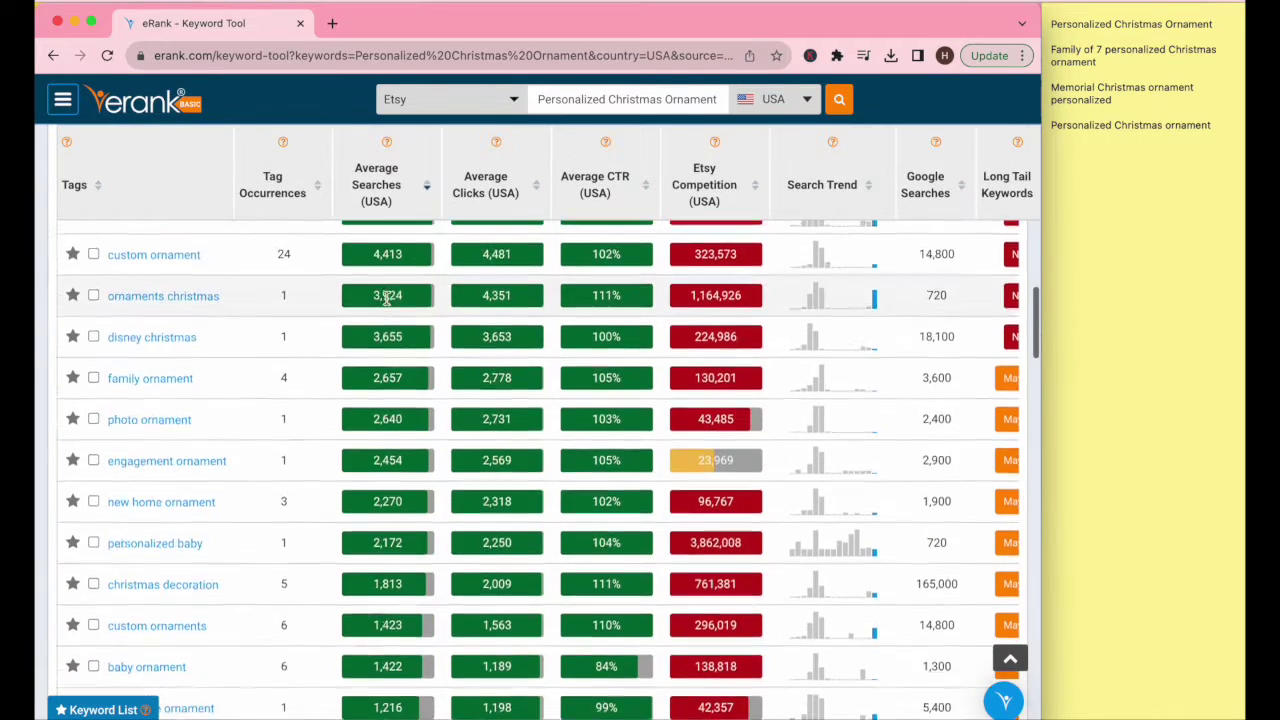
pyautogui.scroll(5, 388, 300)
pyautogui.scroll(2, 386, 298)
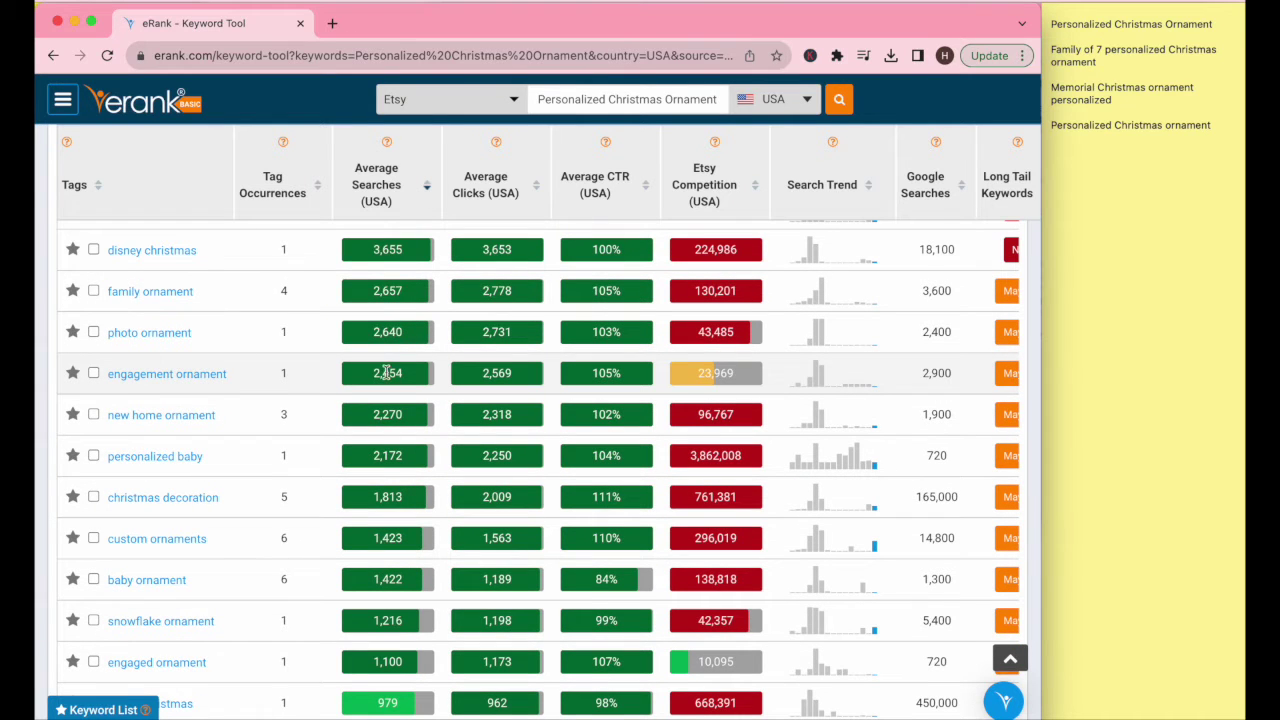
pyautogui.click(1143, 171)
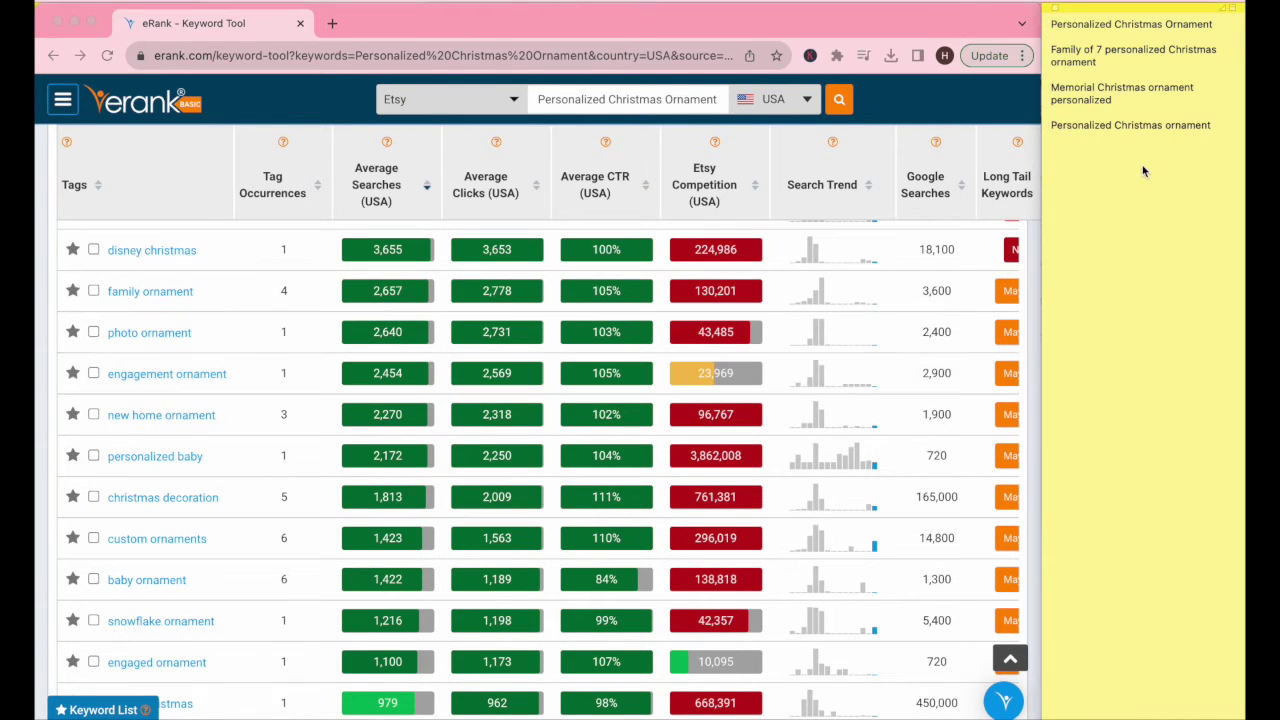
pyautogui.write('Engagement ornament')
# Add "Engaged Ornament" to the sticky note and capitalize the second word of the engagement entry as "Engagement Ornament".
pyautogui.scroll(-1, 234, 458)
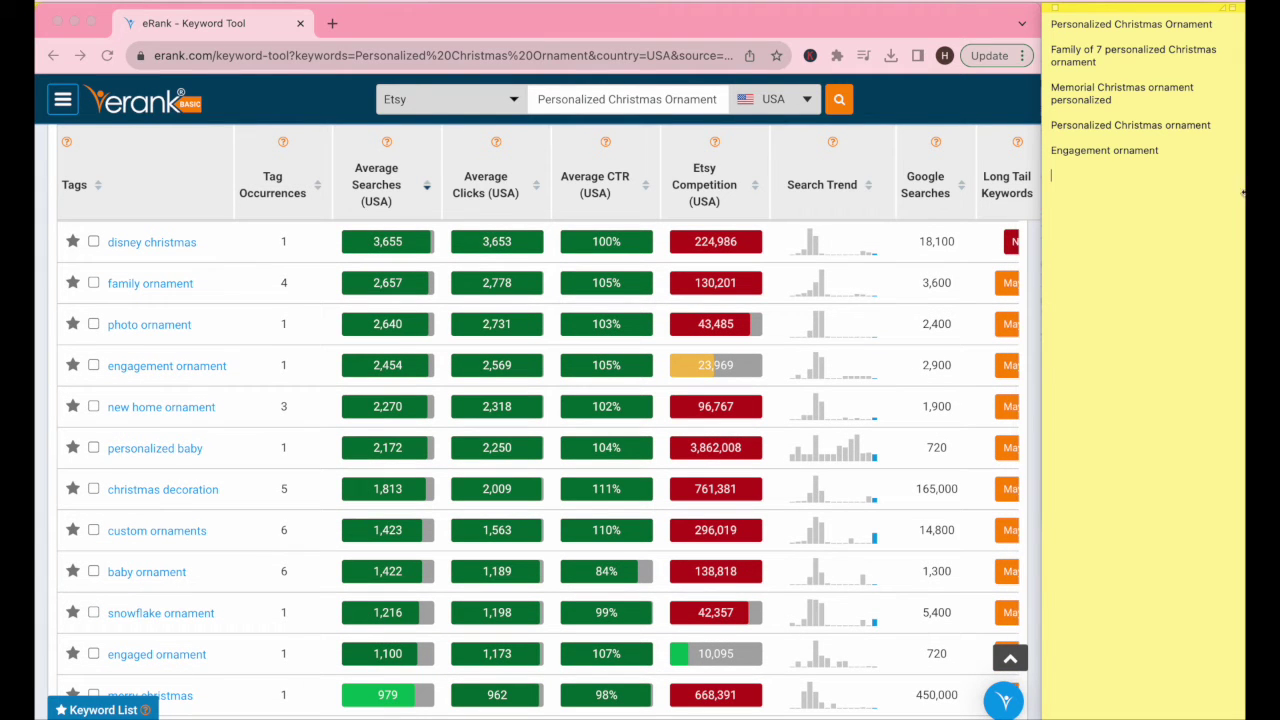
pyautogui.write('Engaged Ornament')
pyautogui.moveTo(1176, 150); pyautogui.dragTo(1122, 150)
pyautogui.press('BackSpace')
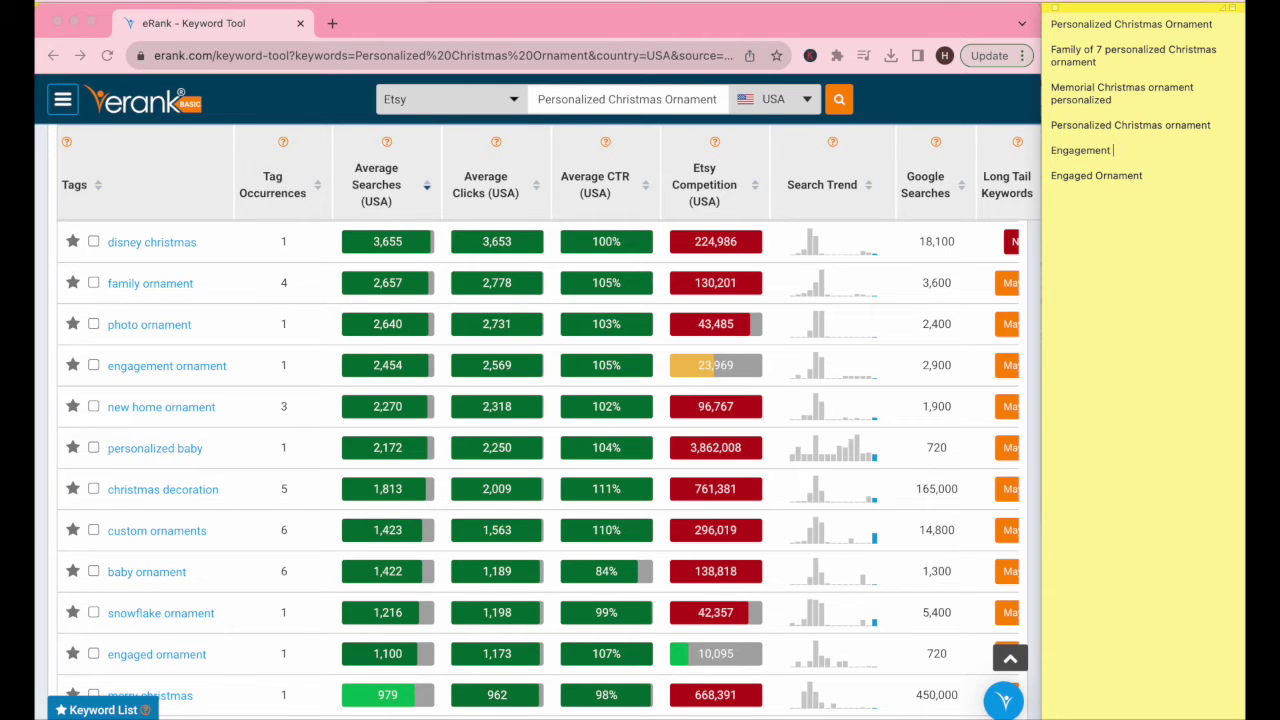
pyautogui.write('Ornament')
pyautogui.click(357, 291)
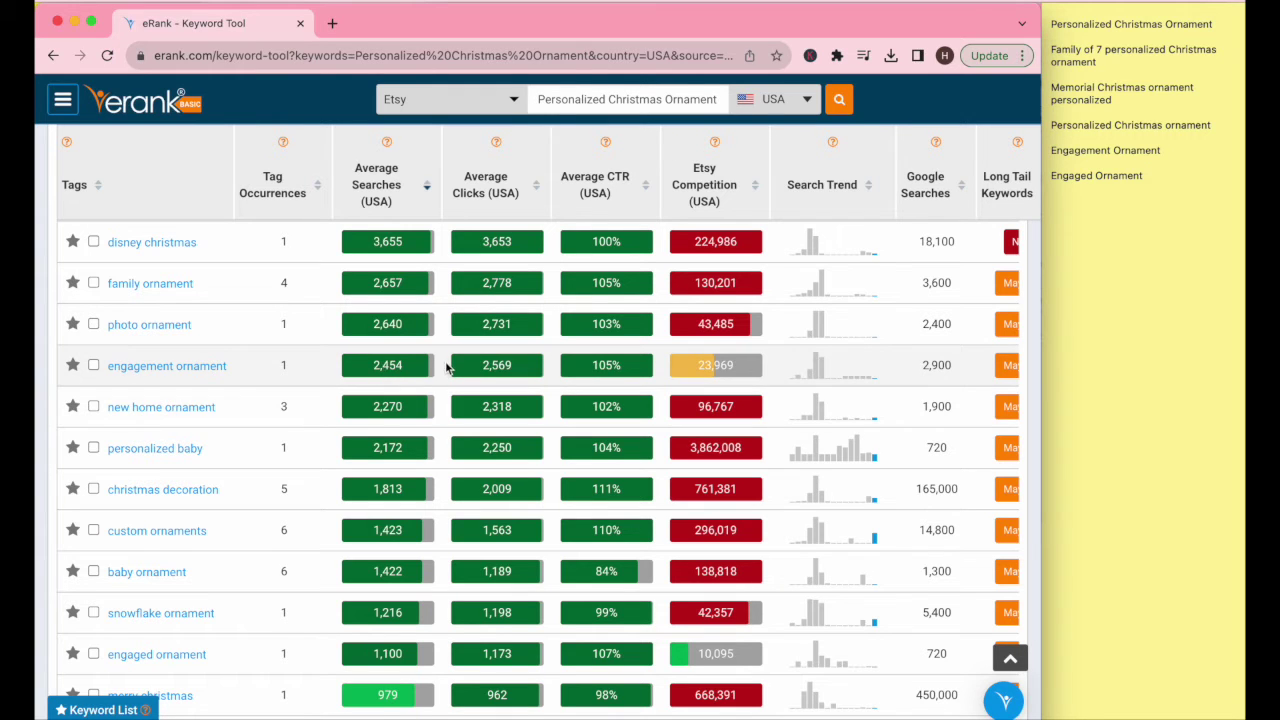
# Find the volleyball ornament tag further down the table and add "Volleyball Ornament" to the sticky note.
pyautogui.scroll(-1, 374, 434)
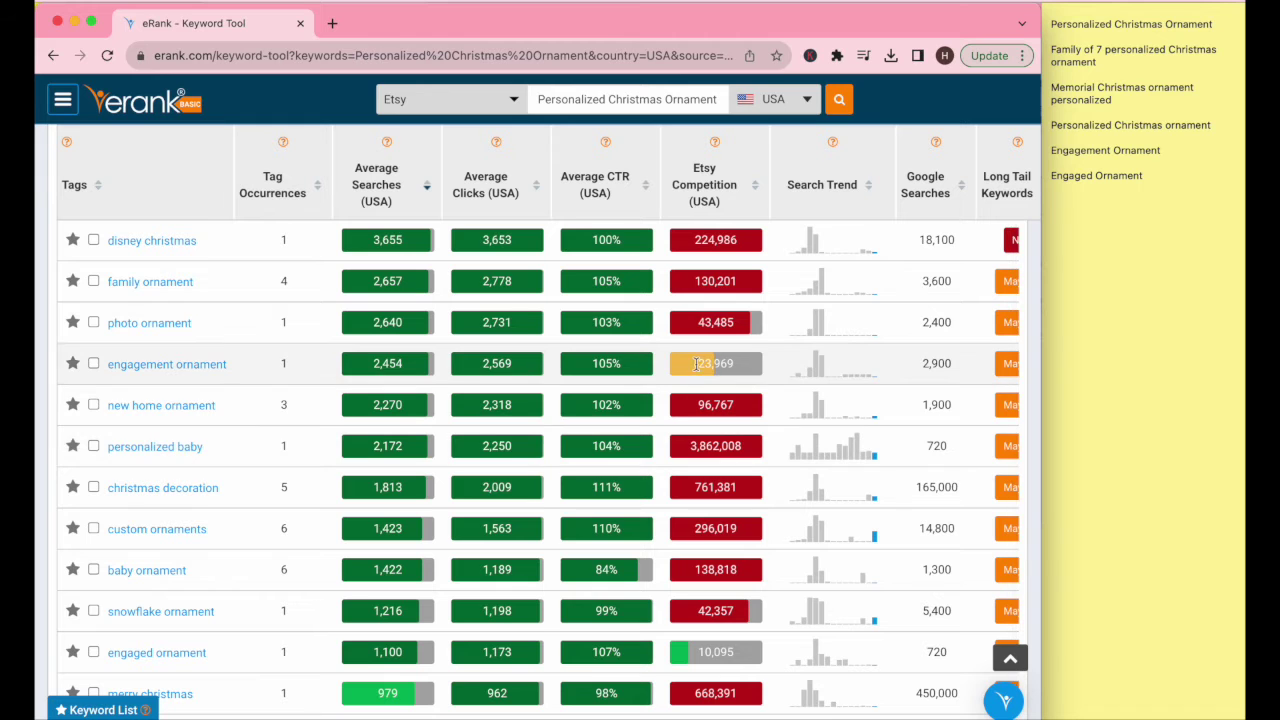
pyautogui.scroll(-3, 663, 523)
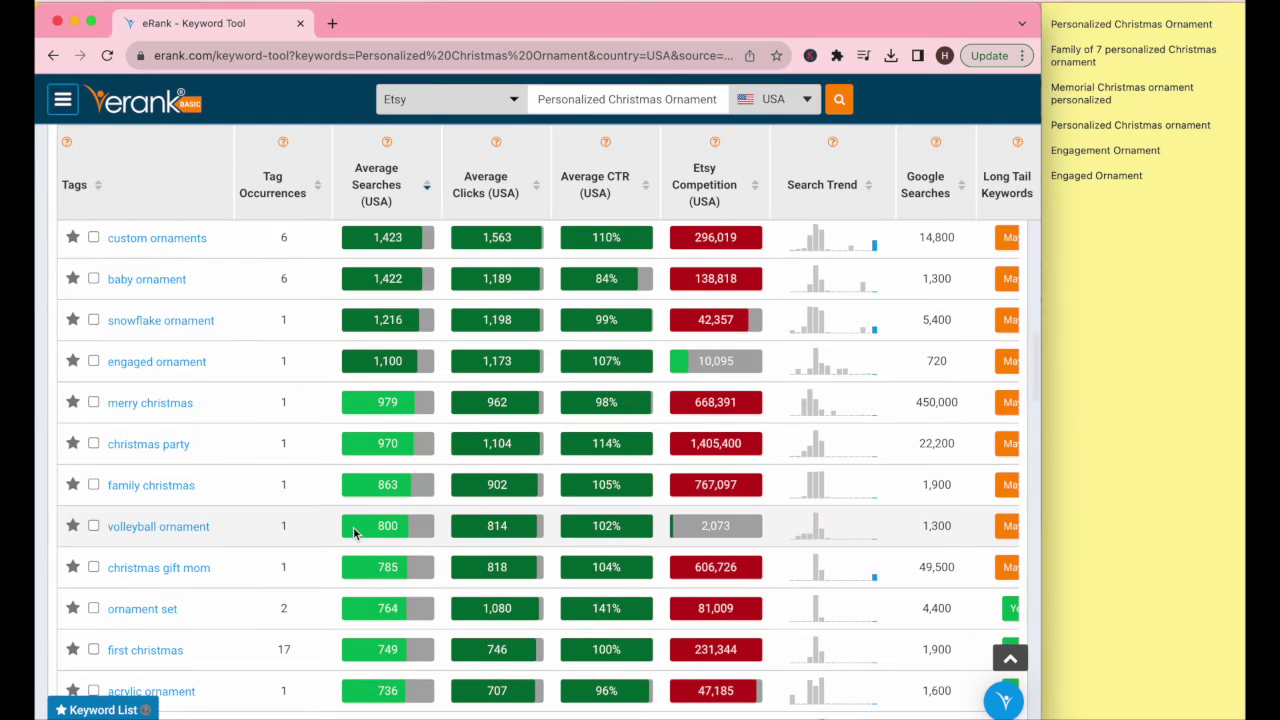
pyautogui.click(1066, 200)
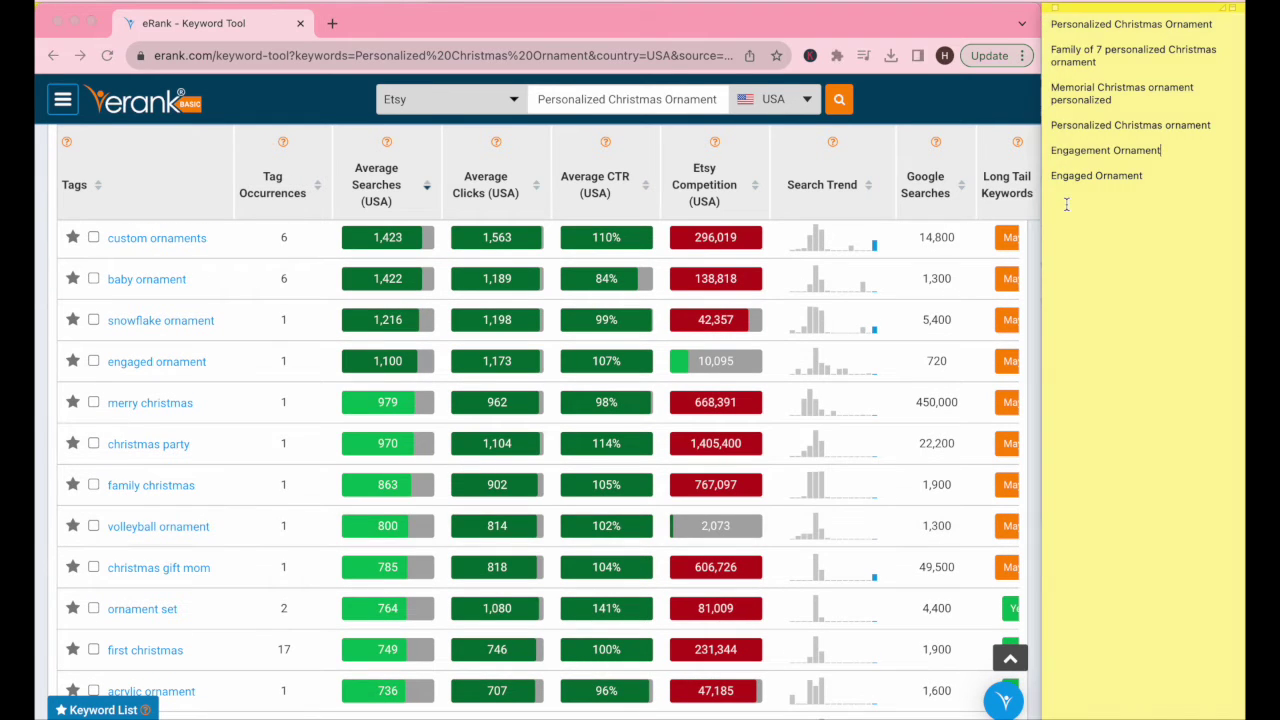
pyautogui.press('Return')
pyautogui.write('Volleyball Ornament')
pyautogui.scroll(-2, 500, 600)
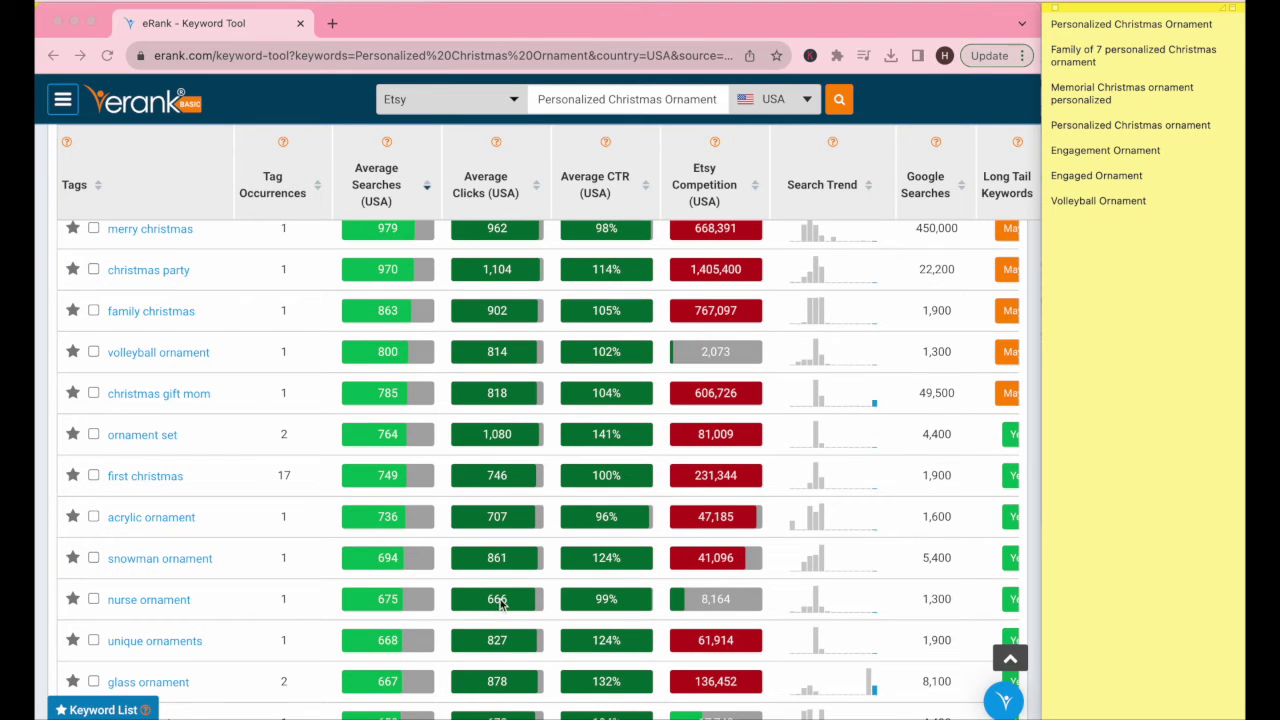
# Add "Nurse Ornament" to the sticky note.
pyautogui.write('Nurse Ornament')
pyautogui.press('Return')
pyautogui.scroll(-3, 563, 373)
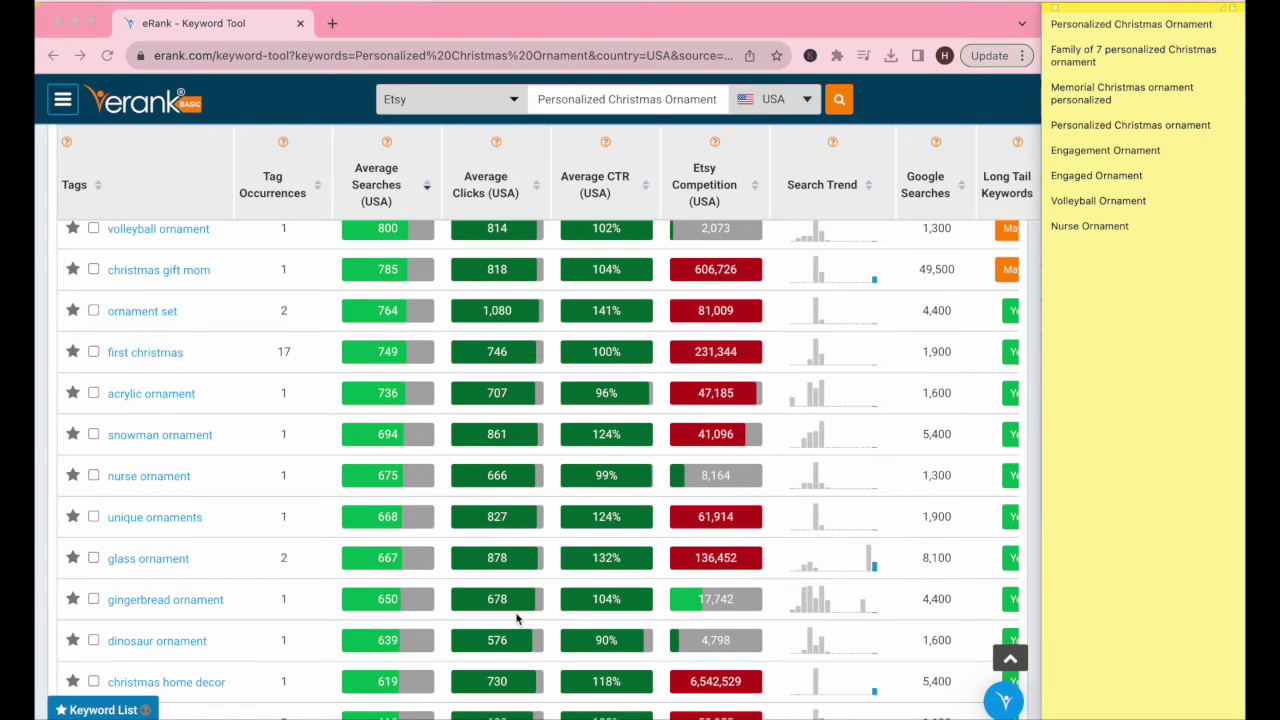
pyautogui.scroll(-1, 517, 619)
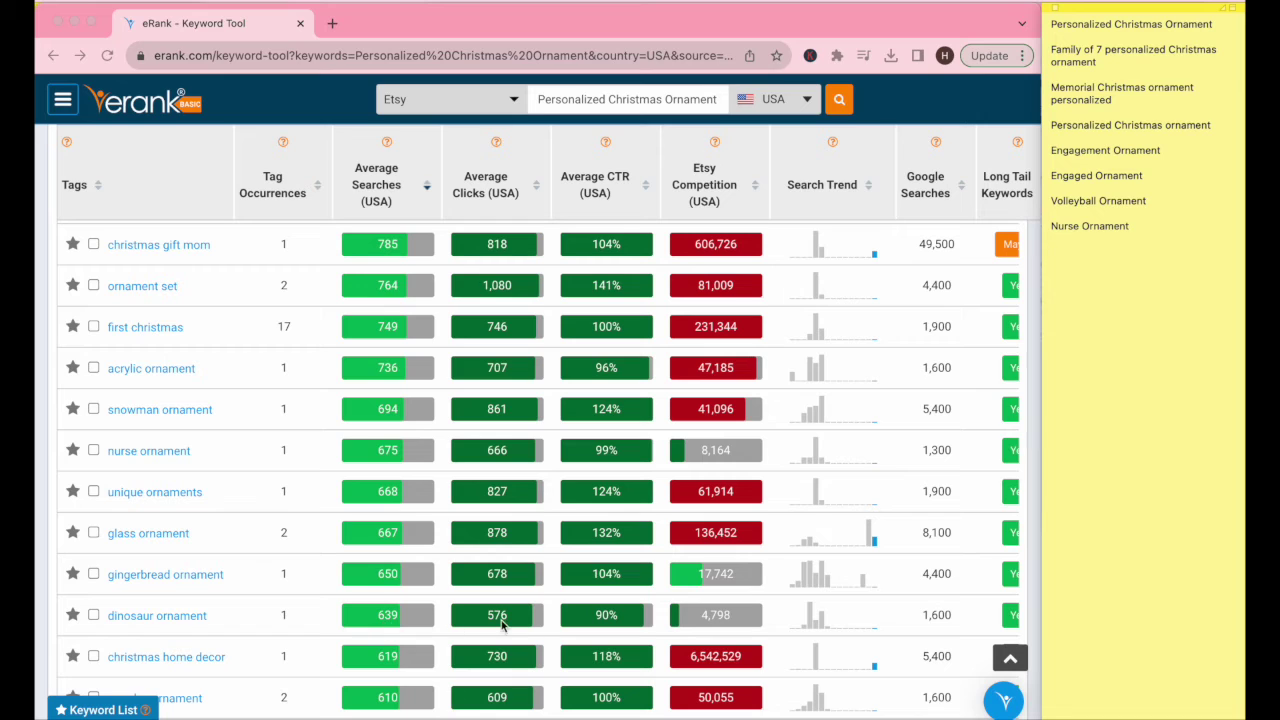
# Add "Dinosaur Ornament", "Gingerbread Ornament" and a second "Dinosaur Ornament" entry to the sticky note.
pyautogui.write('Dinosaur Ornament')
pyautogui.press('Return')
pyautogui.write('Gingerbread')
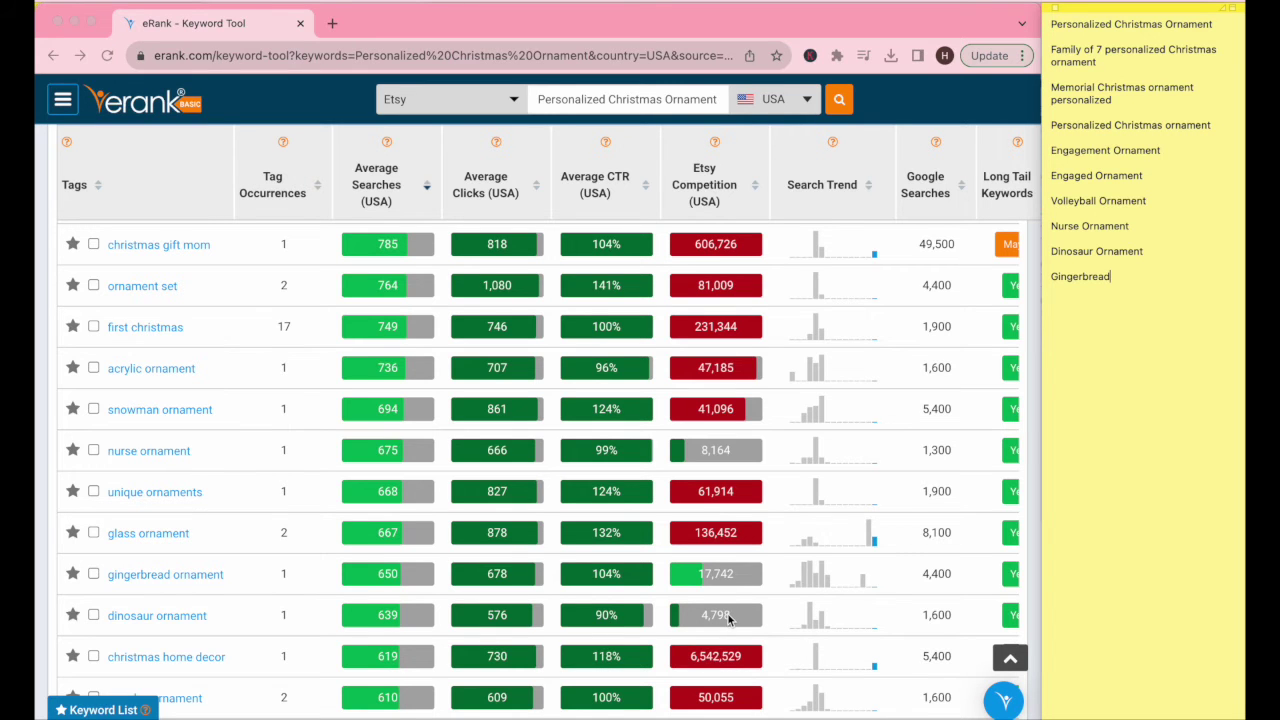
pyautogui.write('Ornament')
pyautogui.press('Return')
pyautogui.write('Dinosaur Ornament')
# Find the grandma and travel ornament tags and add "Grandma Ornament" and "Travel Ornament" as separate entries in the sticky note.
pyautogui.scroll(-3, 729, 620)
pyautogui.scroll(1, 729, 620)
pyautogui.scroll(-3, 729, 620)
pyautogui.hotkey('shift', 'Return')
pyautogui.write('Grandma')
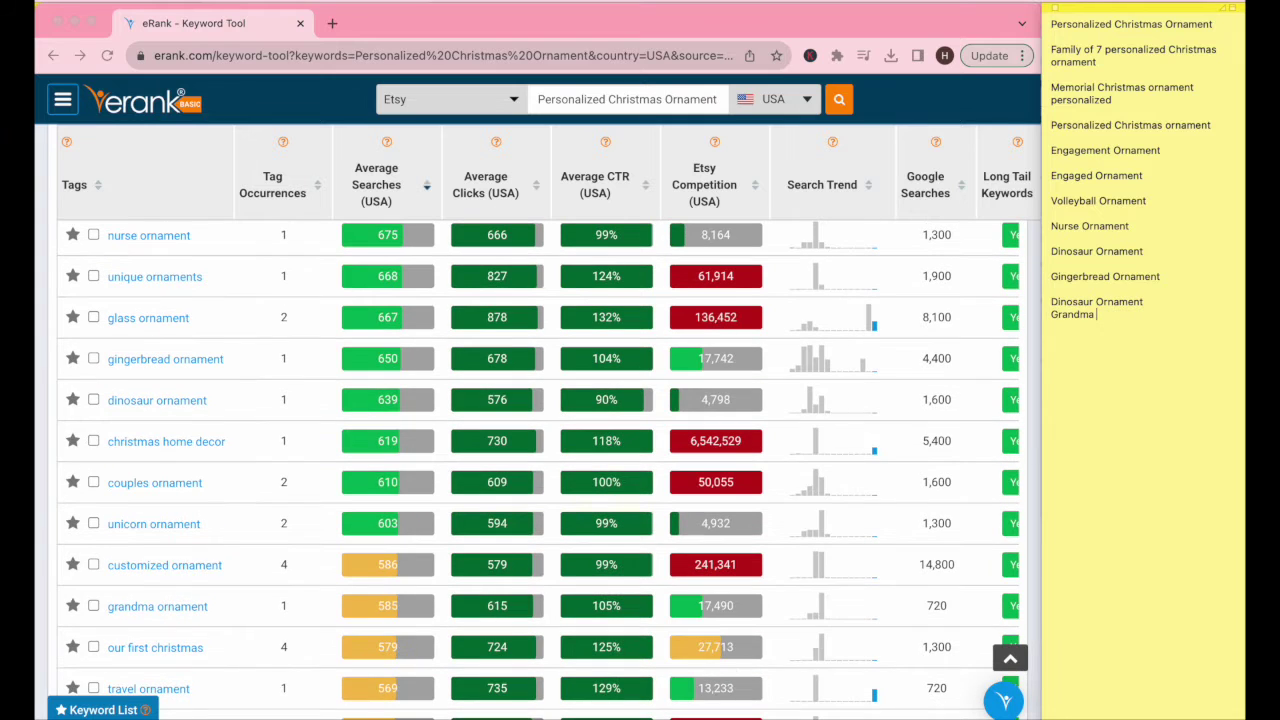
pyautogui.press('BackSpace')
pyautogui.press('BackSpace')
pyautogui.press('BackSpace')
pyautogui.press('BackSpace')
pyautogui.press('BackSpace')
pyautogui.press('BackSpace')
pyautogui.press('BackSpace')
pyautogui.press('Return')
pyautogui.write('Grandma Ornament')
pyautogui.press('Return')
pyautogui.write('Travel O')
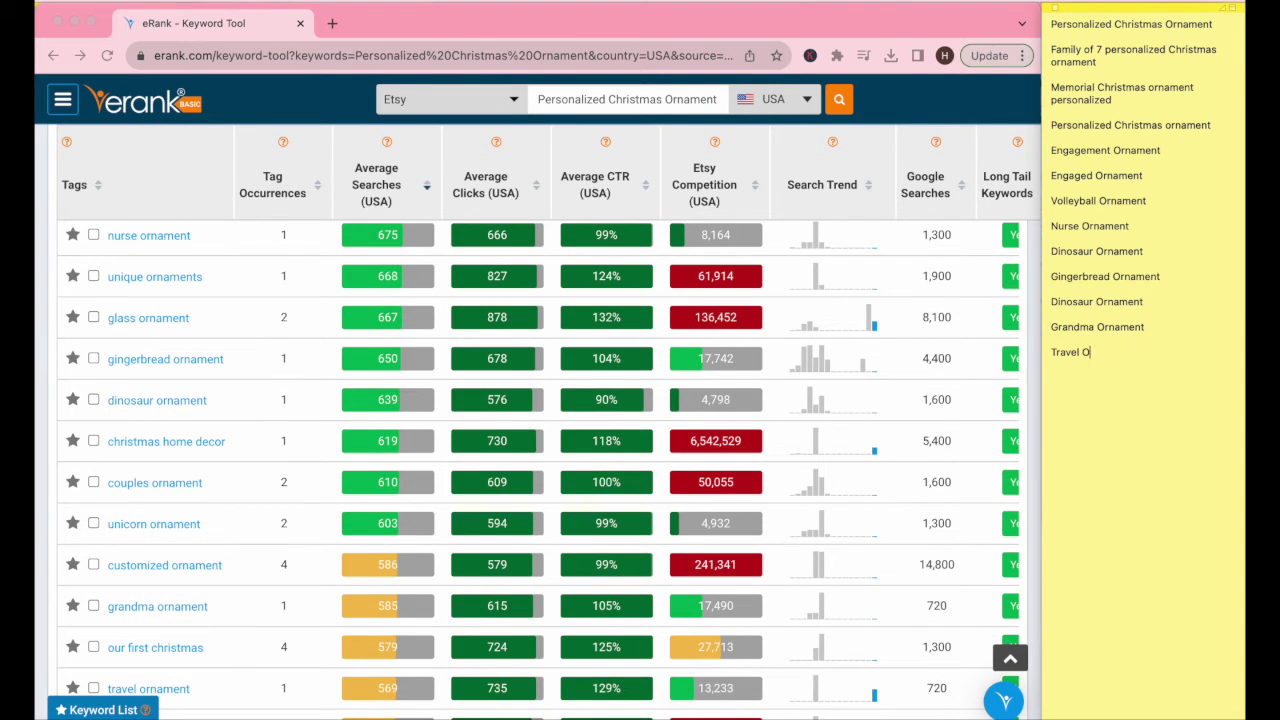
pyautogui.write('rnament')
# Find low-competition tags among the lower-search rows and add "Police Ornament" and "Toddler Ornament -293" to the sticky note.
pyautogui.scroll(-3, 615, 588)
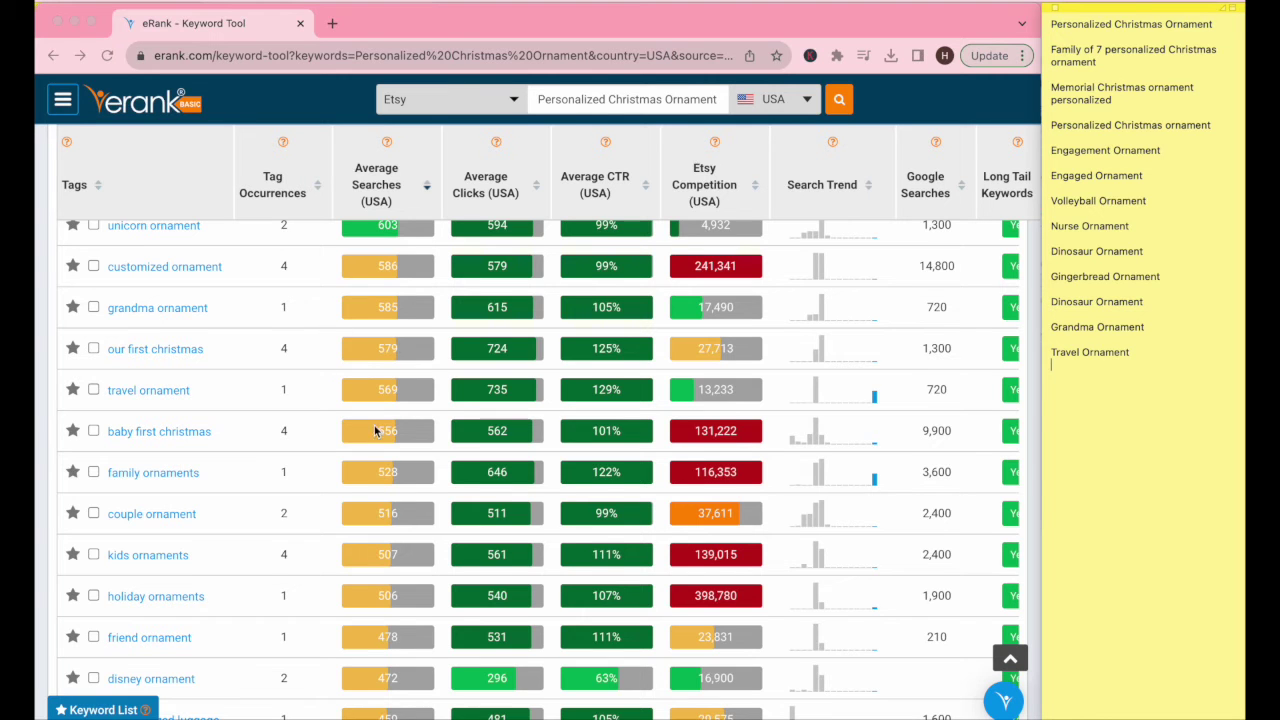
pyautogui.scroll(-1, 380, 430)
pyautogui.scroll(-5, 700, 462)
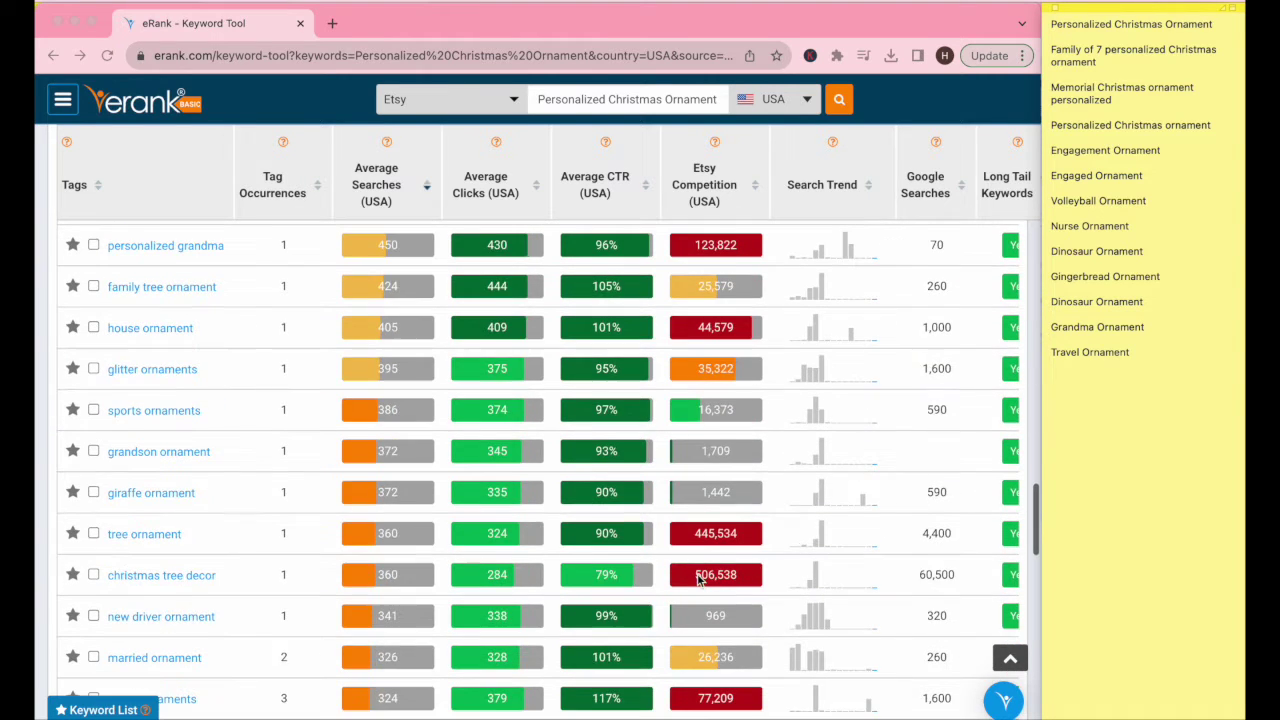
pyautogui.scroll(-3, 698, 578)
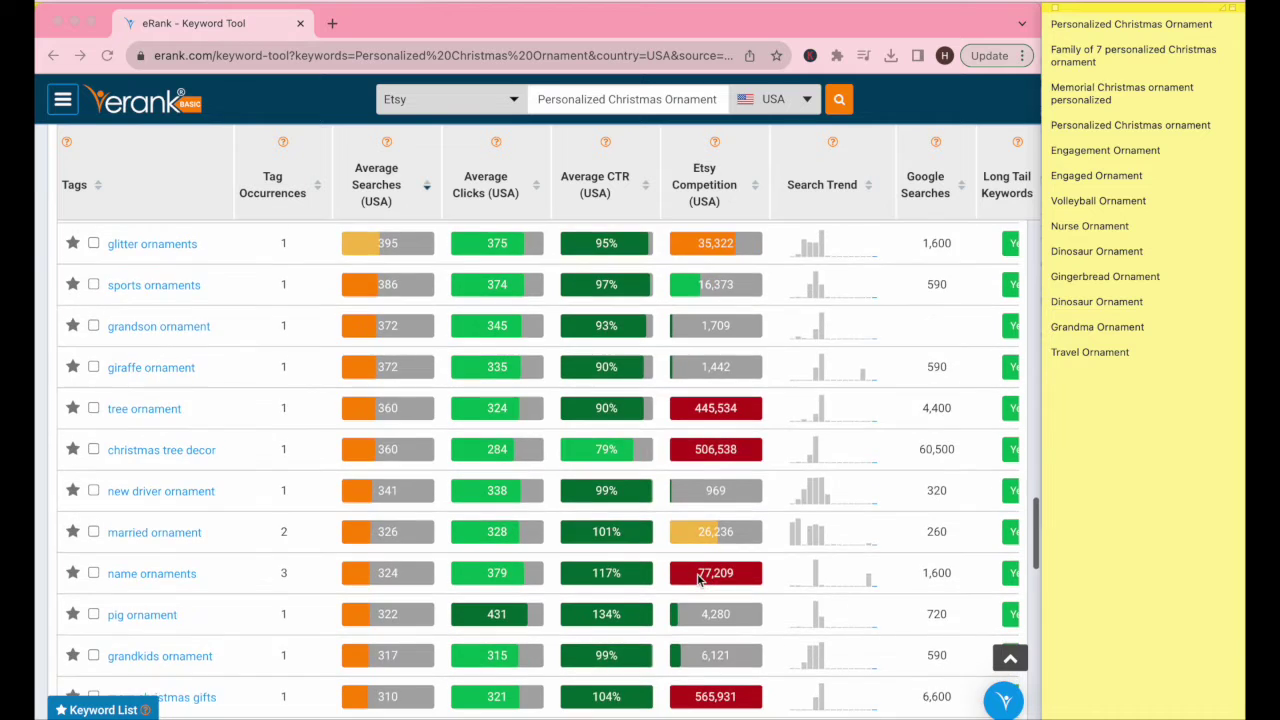
pyautogui.scroll(-4, 697, 573)
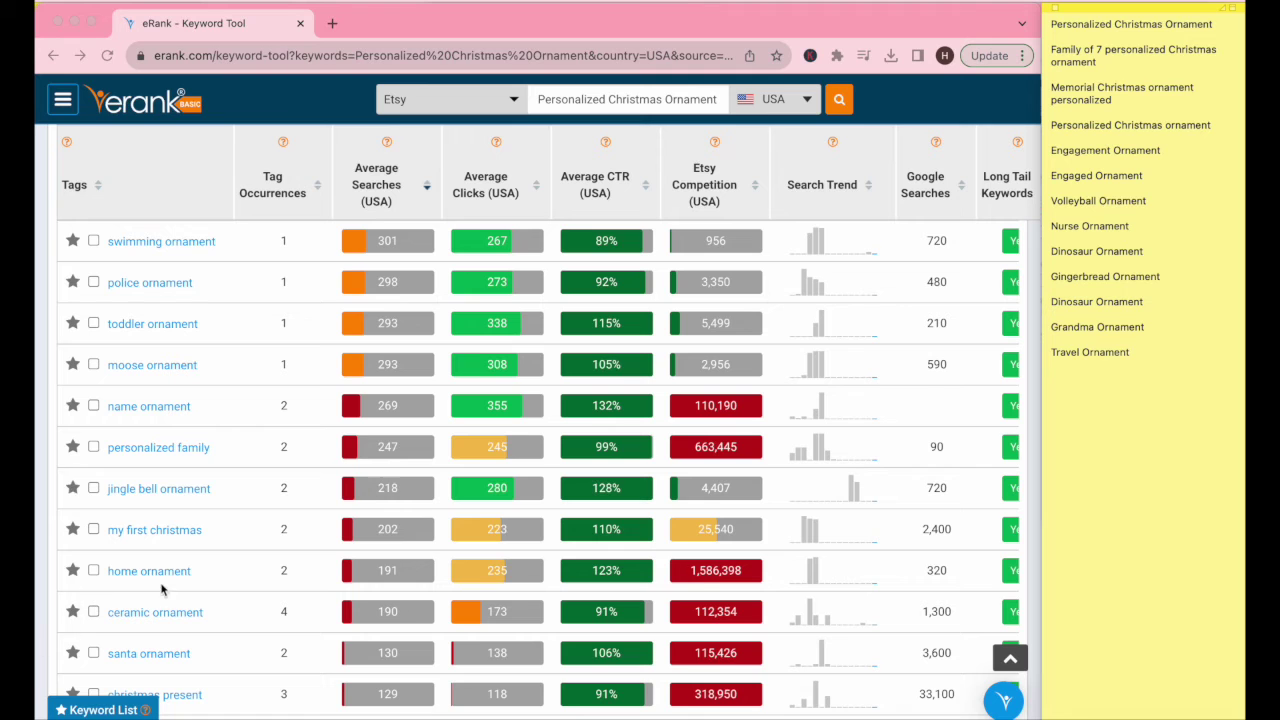
pyautogui.scroll(-3, 233, 596)
pyautogui.scroll(-2, 233, 600)
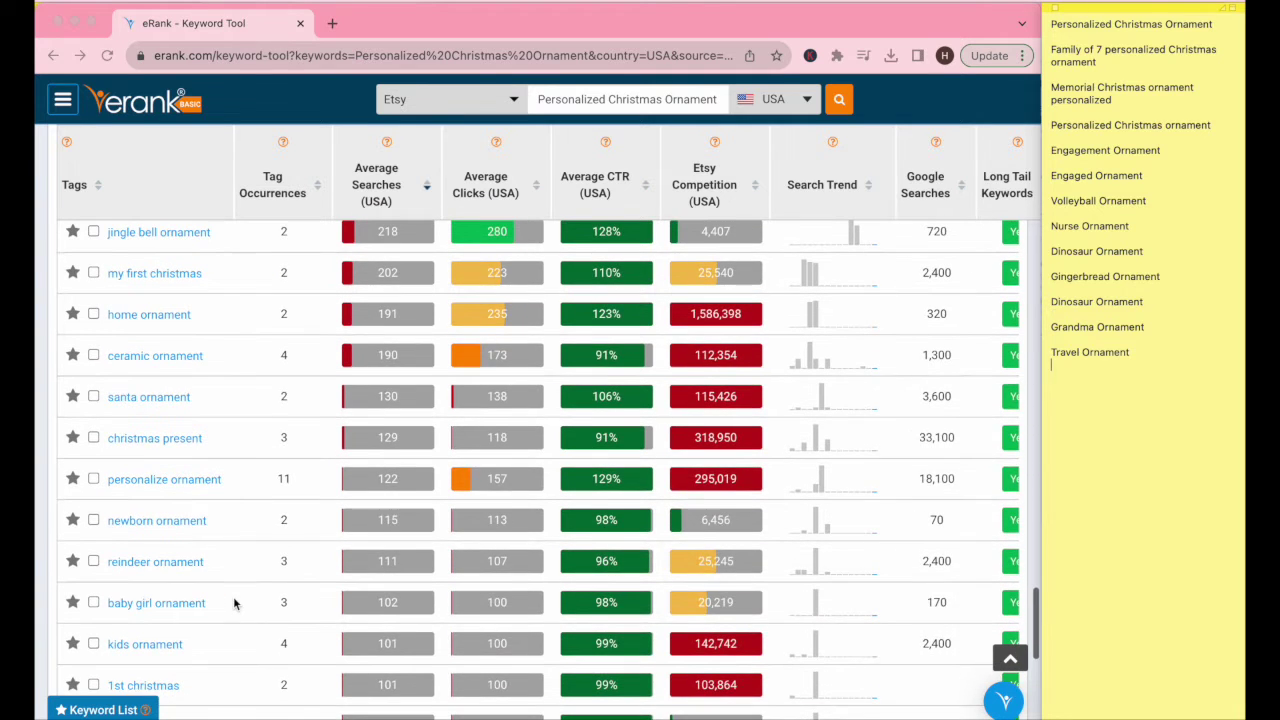
pyautogui.scroll(7, 335, 445)
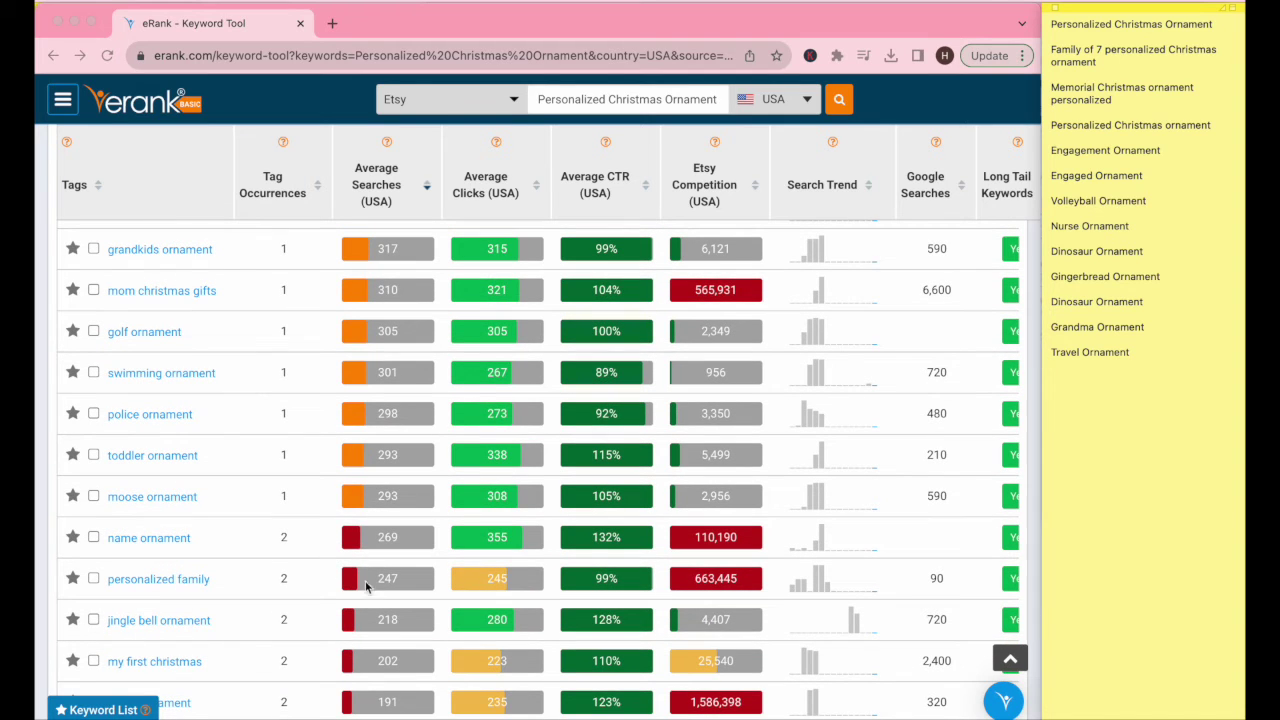
pyautogui.scroll(1, 346, 556)
pyautogui.scroll(3, 350, 545)
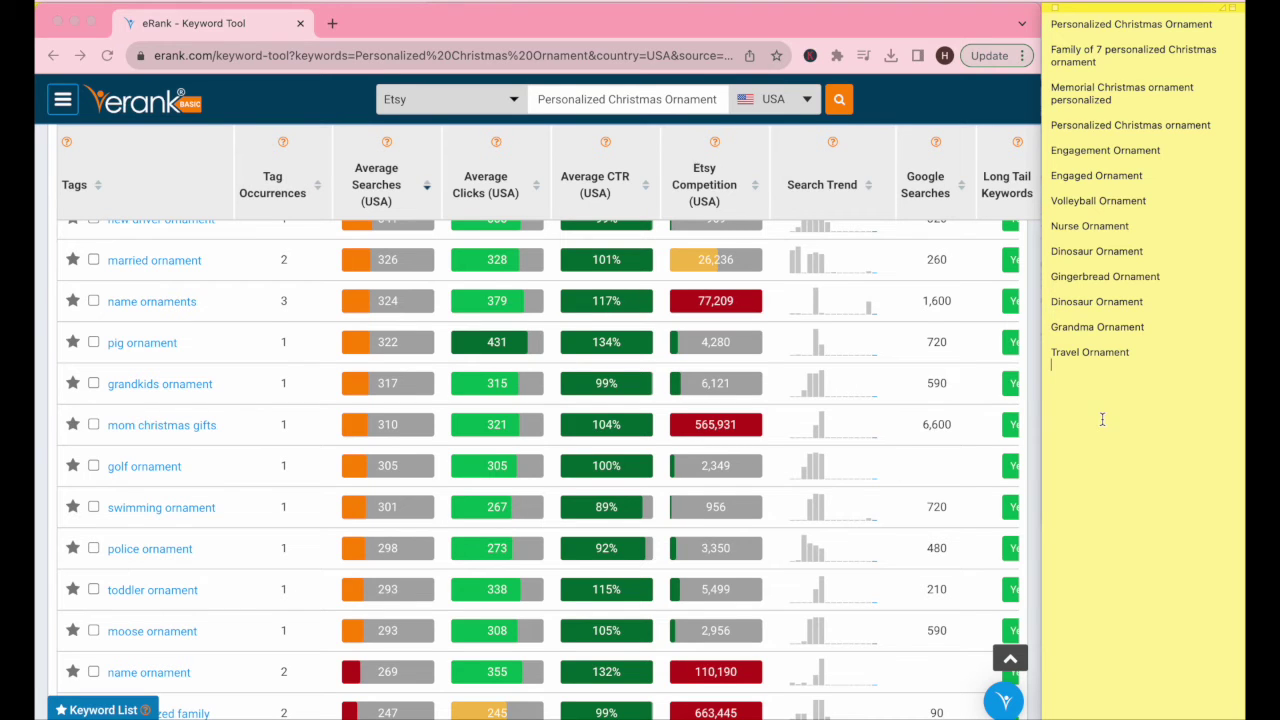
pyautogui.write('Police Ornament')
pyautogui.press('Return')
pyautogui.write('Toddler')
pyautogui.write('Ornament -293')
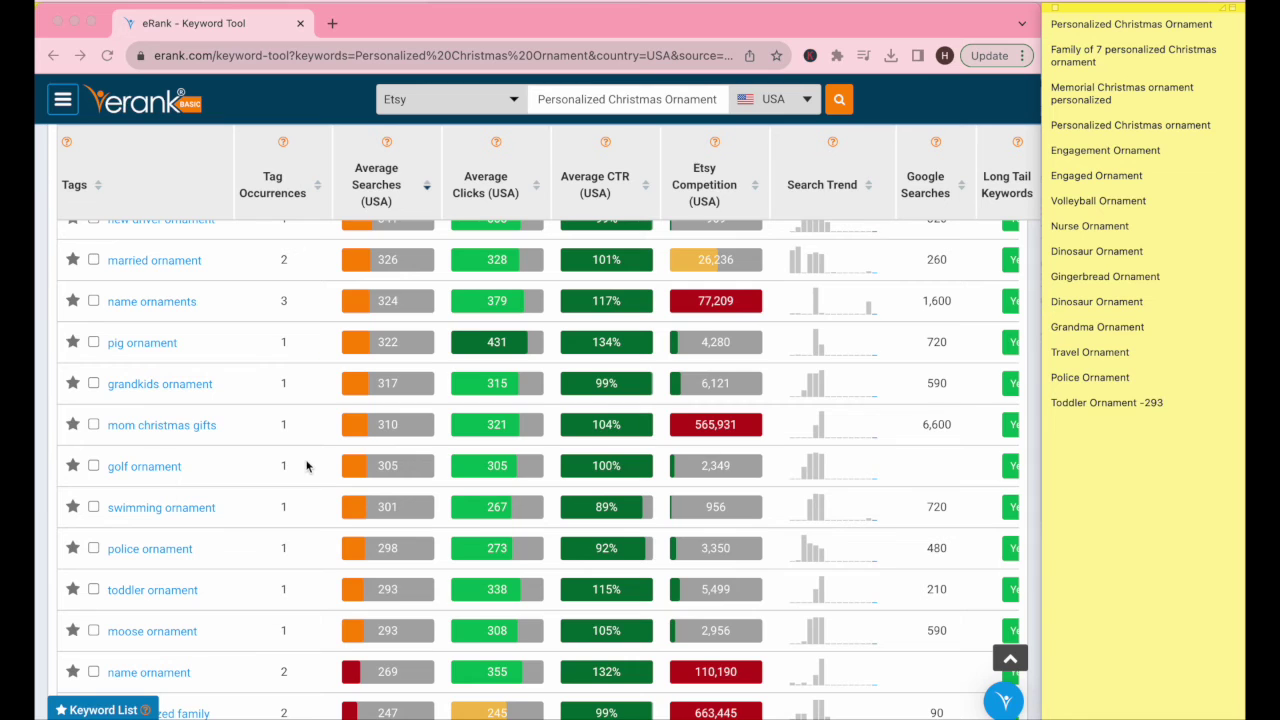
# Find the dinosaur ornament tag's average searches and append "- 639" to the second "Dinosaur Ornament" entry in the sticky note.
pyautogui.scroll(7, 307, 466)
pyautogui.scroll(3, 307, 466)
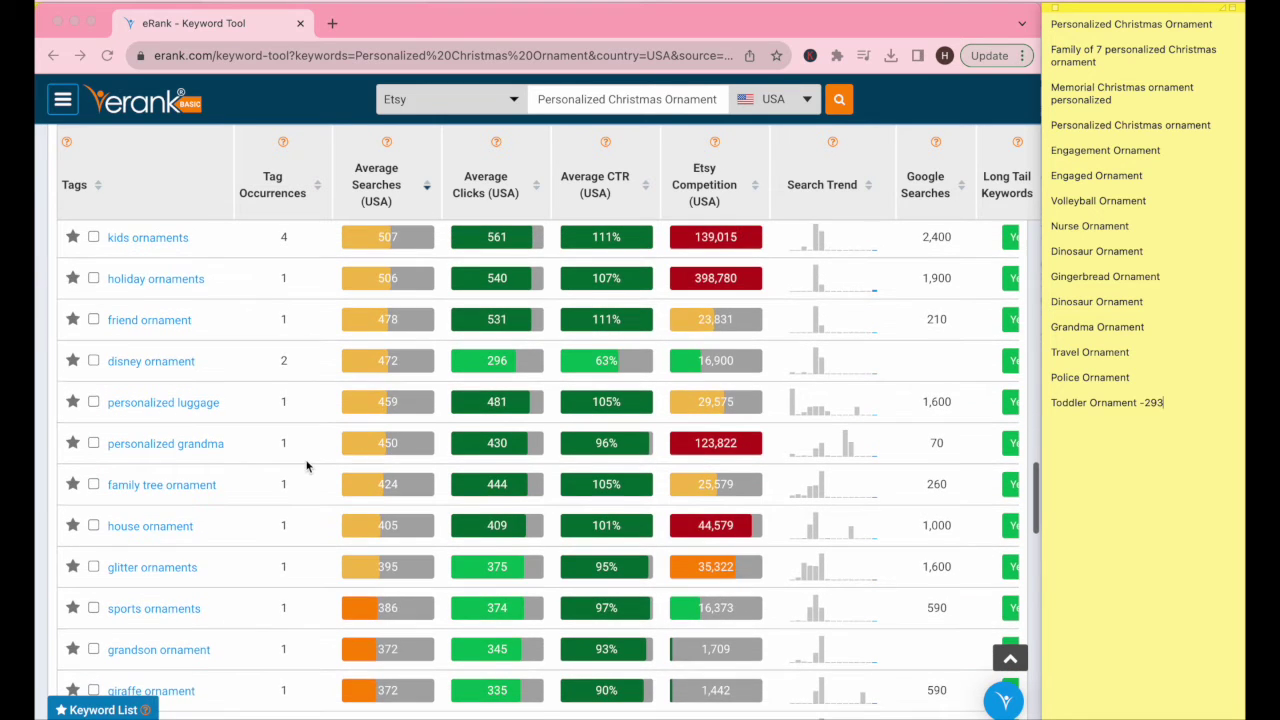
pyautogui.scroll(4, 307, 466)
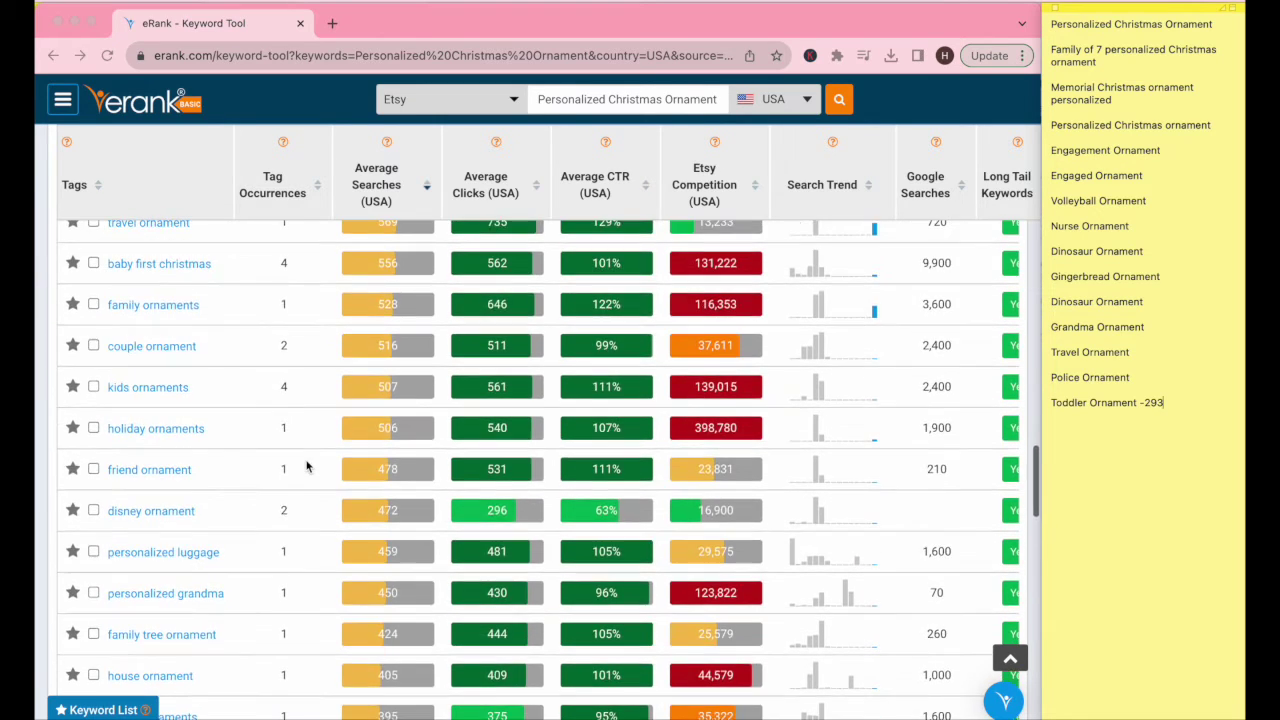
pyautogui.scroll(8, 307, 466)
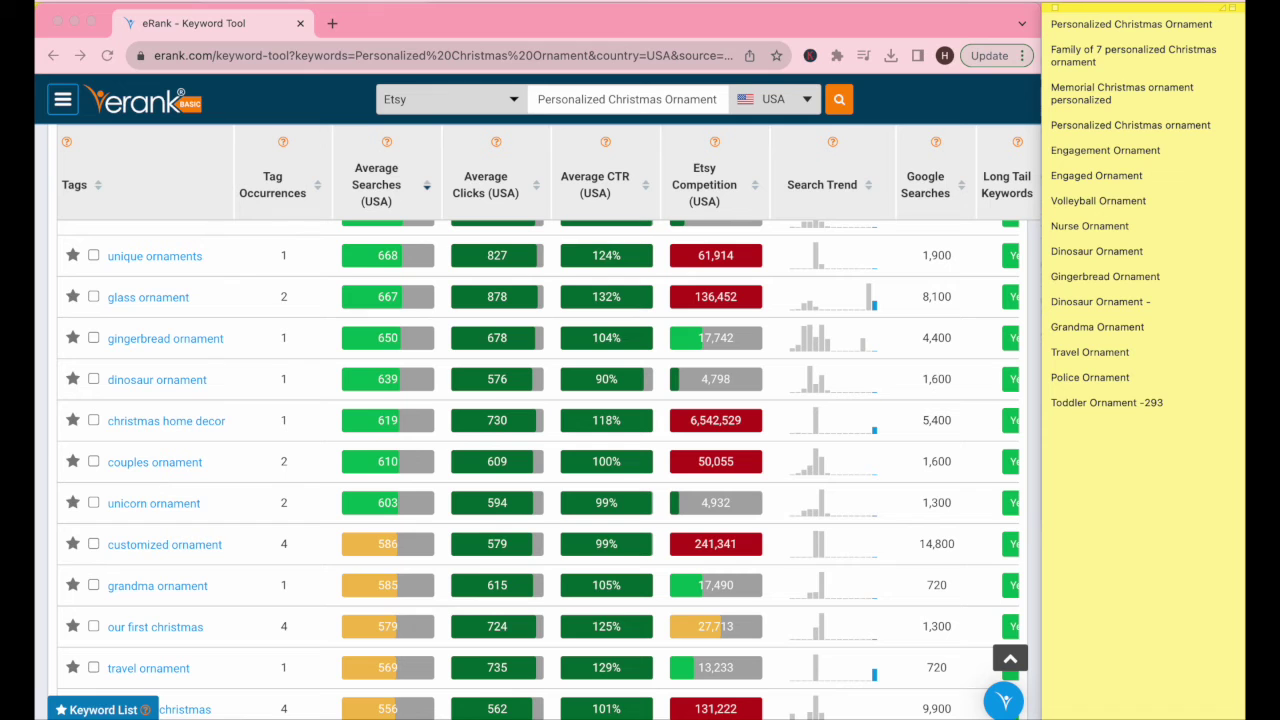
pyautogui.write('639')
# Append the average search value "- 800" to the "Volleyball Ornament" entry in the sticky note.
pyautogui.scroll(5, 527, 305)
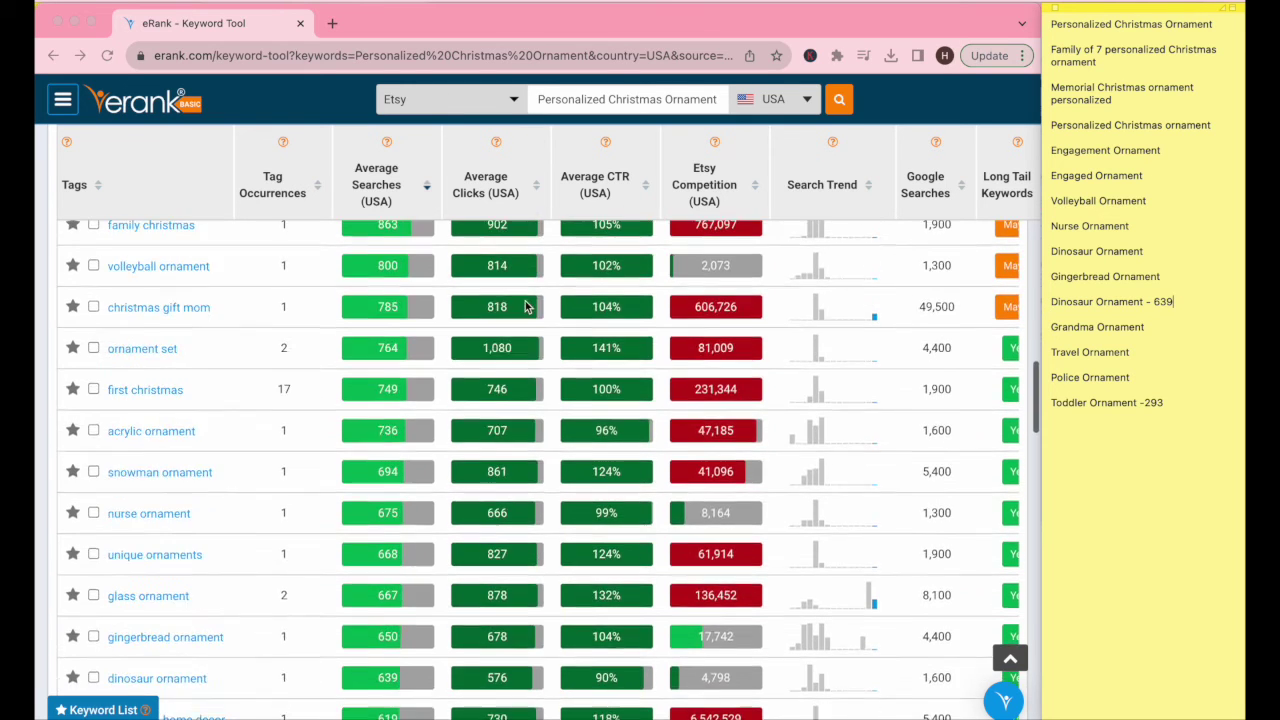
pyautogui.scroll(2, 527, 305)
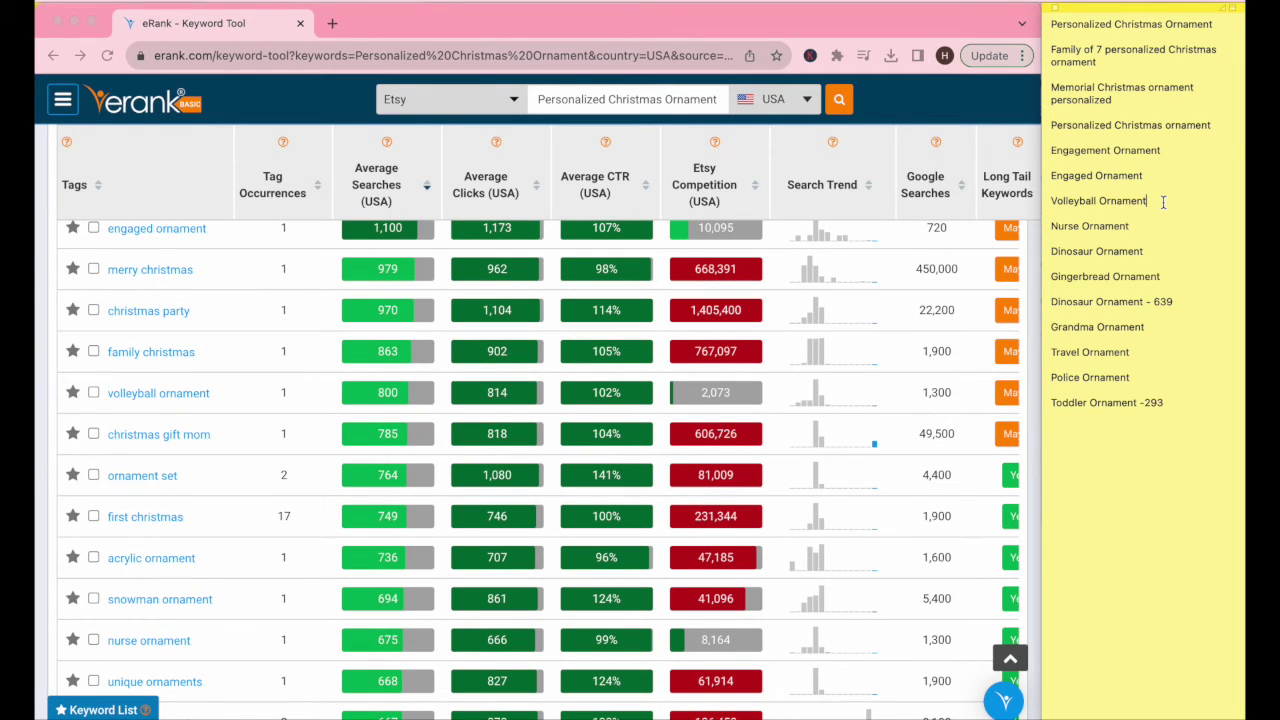
pyautogui.write('- 800')
# Run a new Etsy keyword search for the suggested term "engaged ornament" in the USA.
pyautogui.scroll(2, 710, 393)
pyautogui.scroll(4, 690, 340)
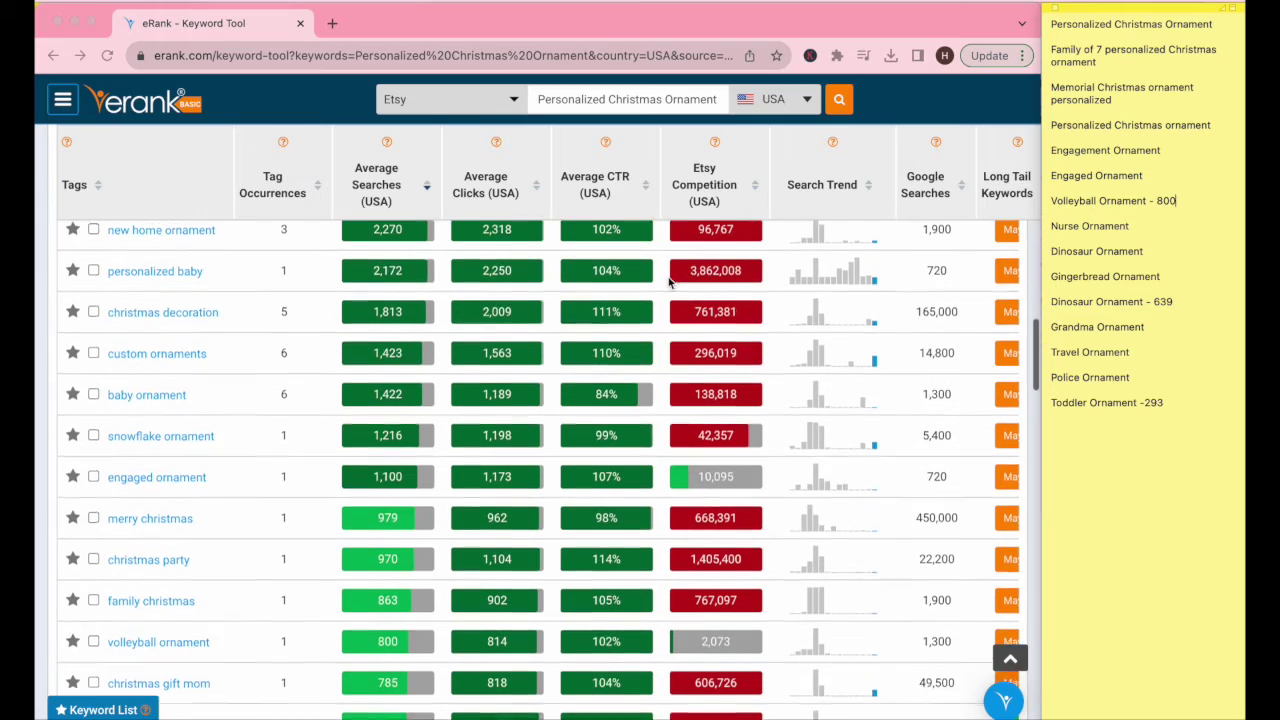
pyautogui.scroll(5, 670, 284)
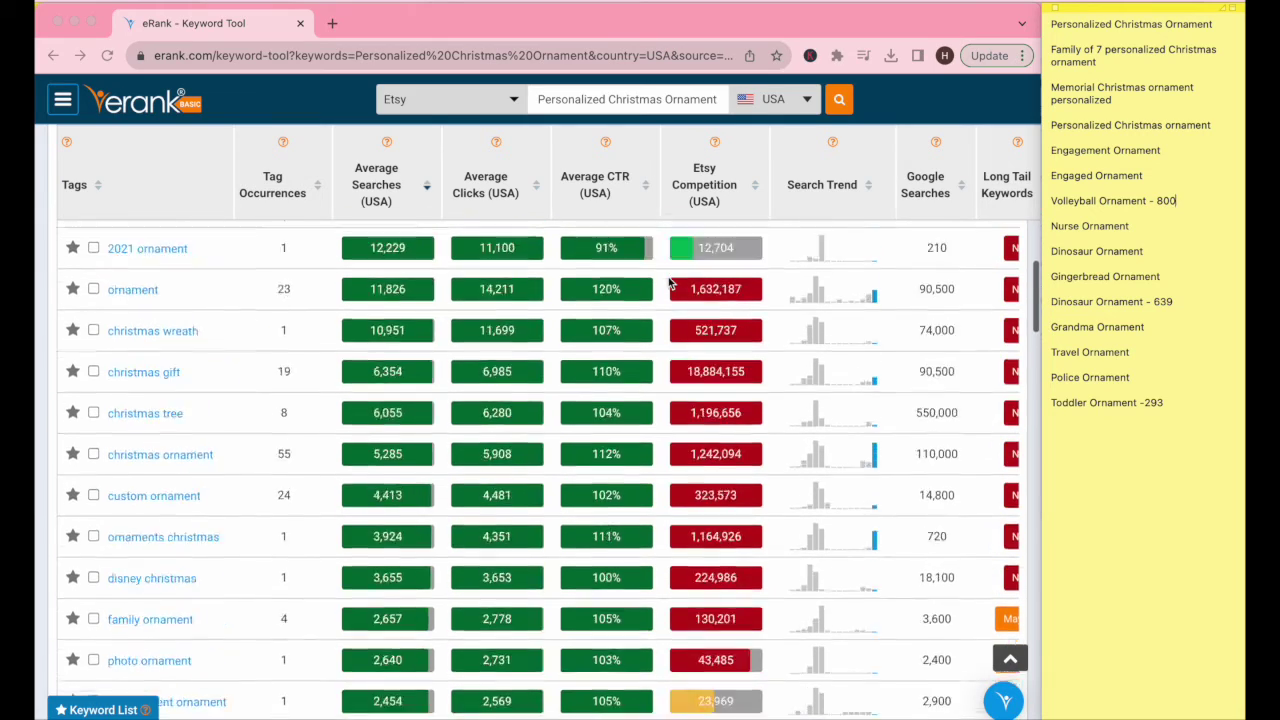
pyautogui.scroll(15, 670, 284)
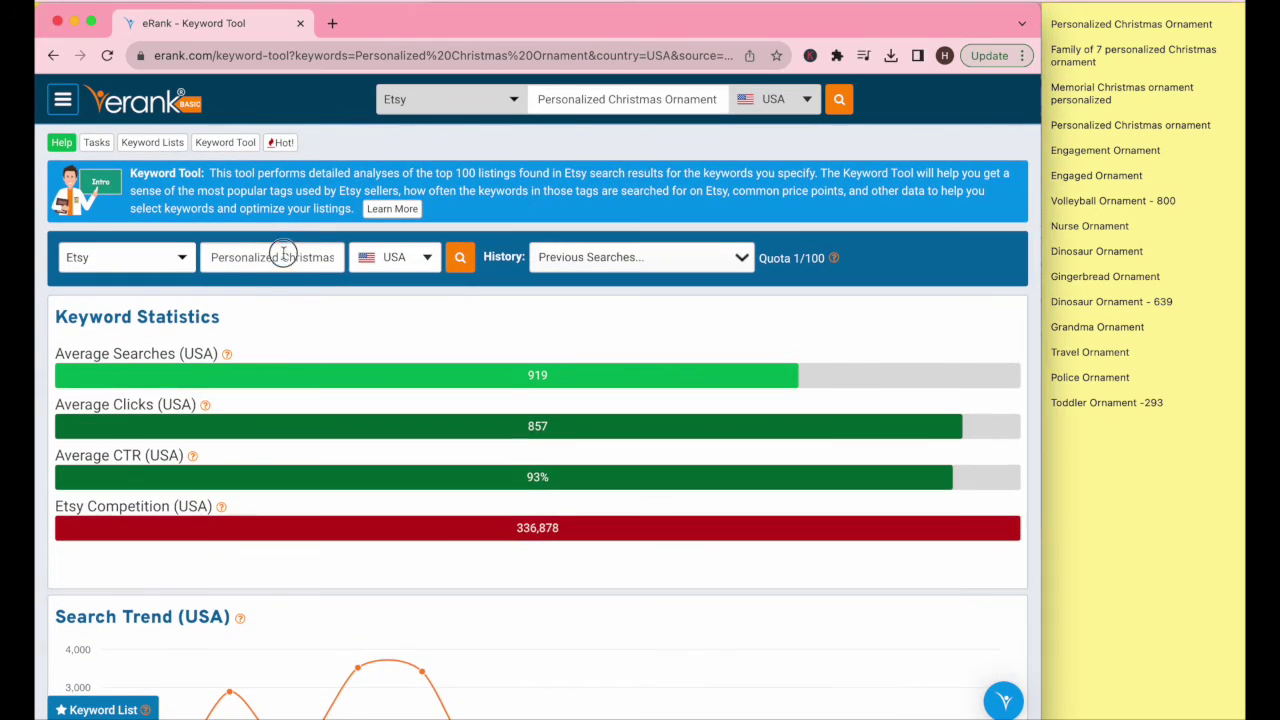
pyautogui.click(283, 253)
pyautogui.write('engagement ornament')
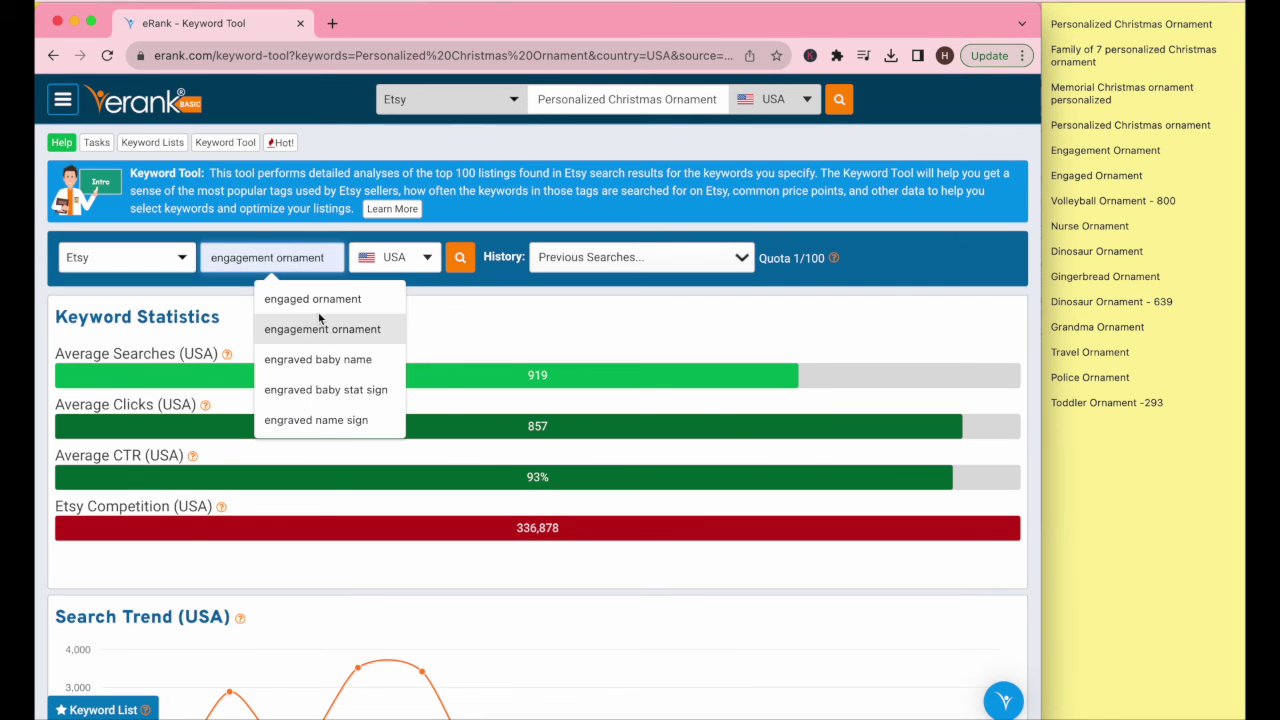
pyautogui.click(320, 299)
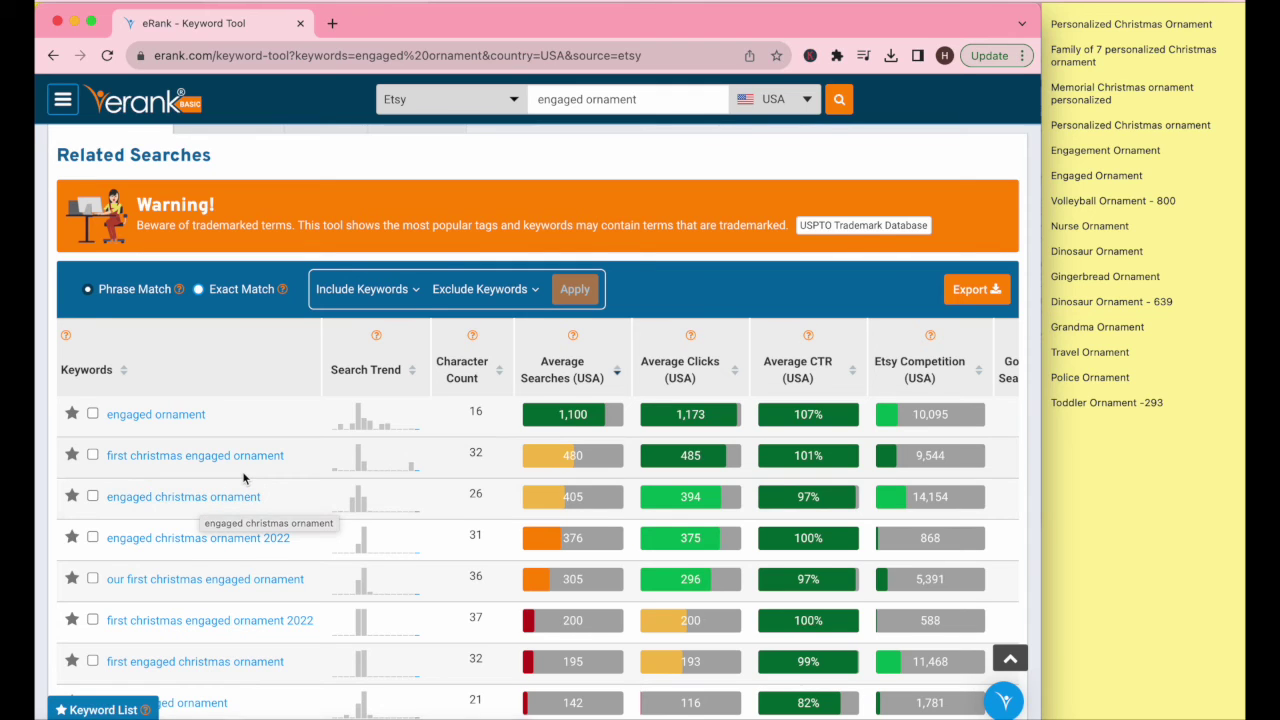
# Review the related searches for "engaged ornament" and sort its top tags by average USA searches, highest first.
pyautogui.scroll(-1, 245, 478)
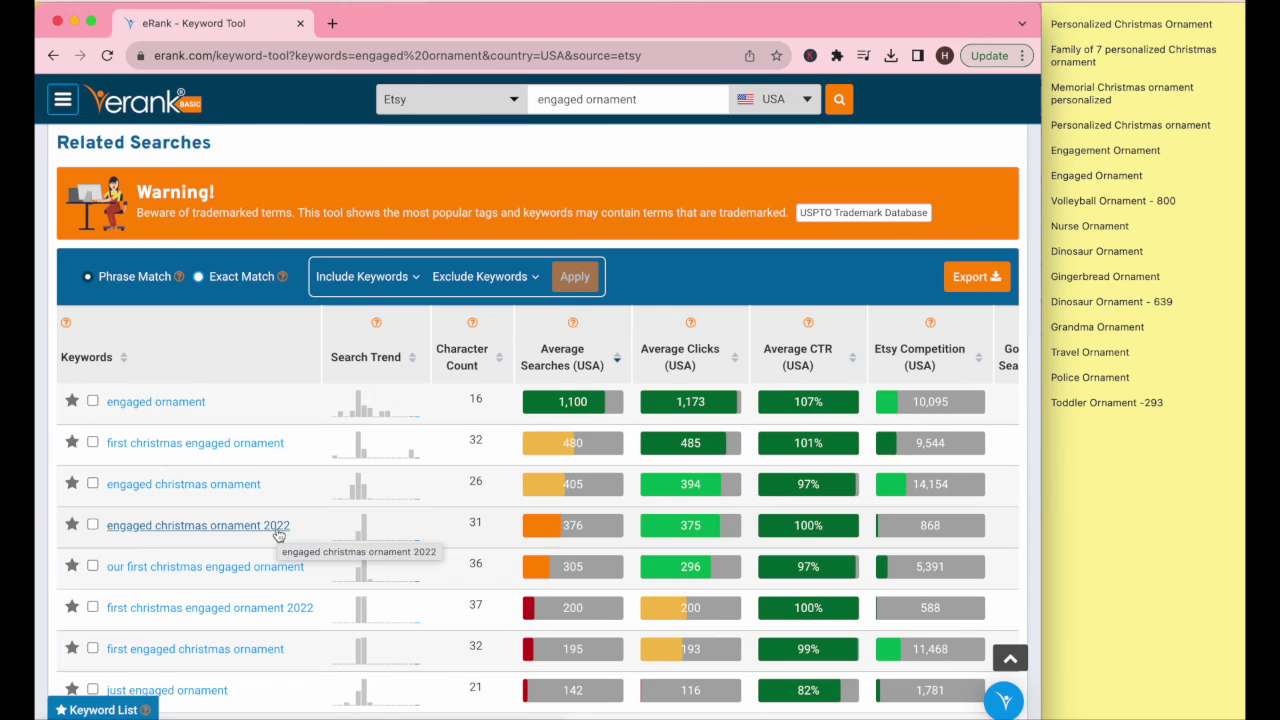
pyautogui.scroll(-1, 279, 535)
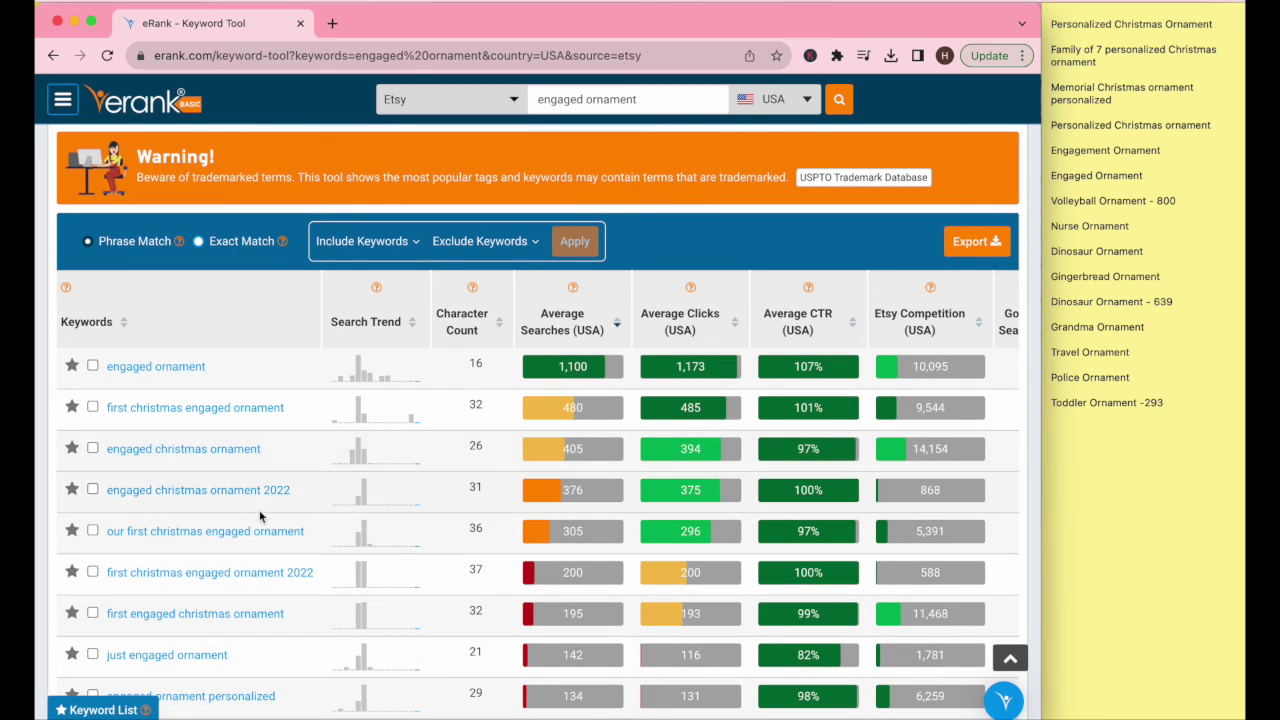
pyautogui.scroll(4, 296, 500)
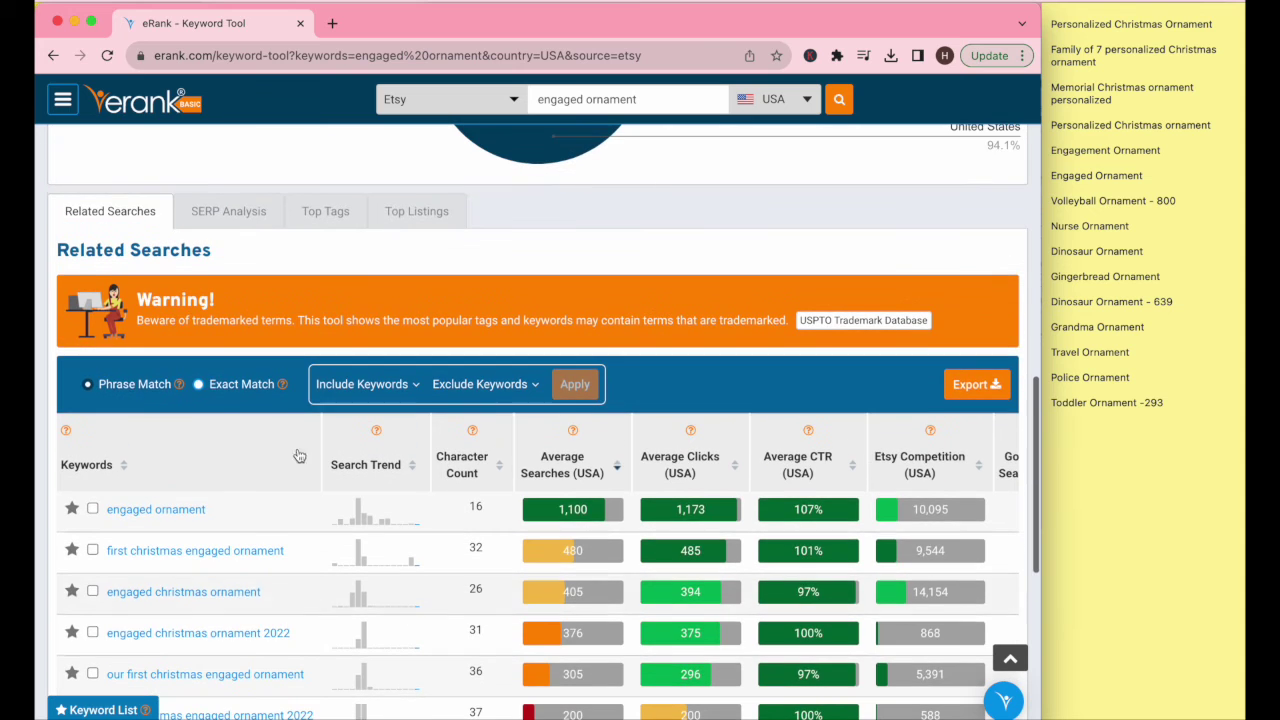
pyautogui.click(362, 222)
pyautogui.scroll(-2, 443, 390)
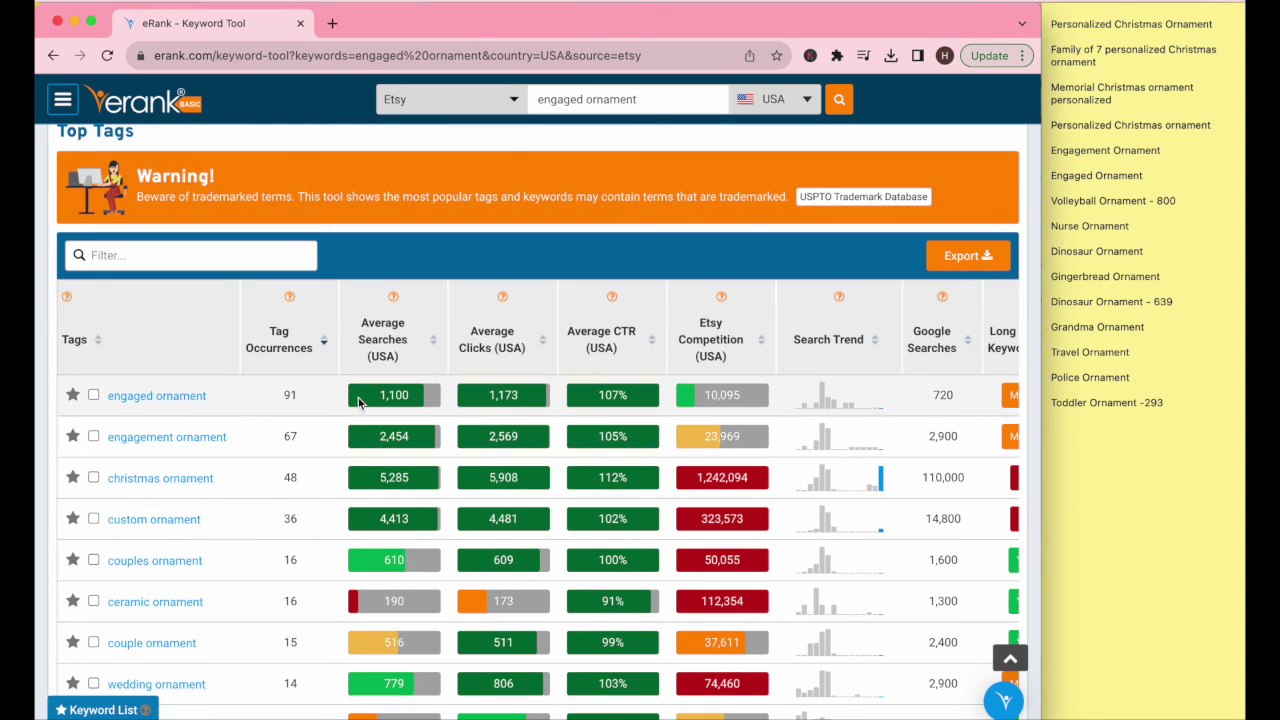
pyautogui.click(406, 356)
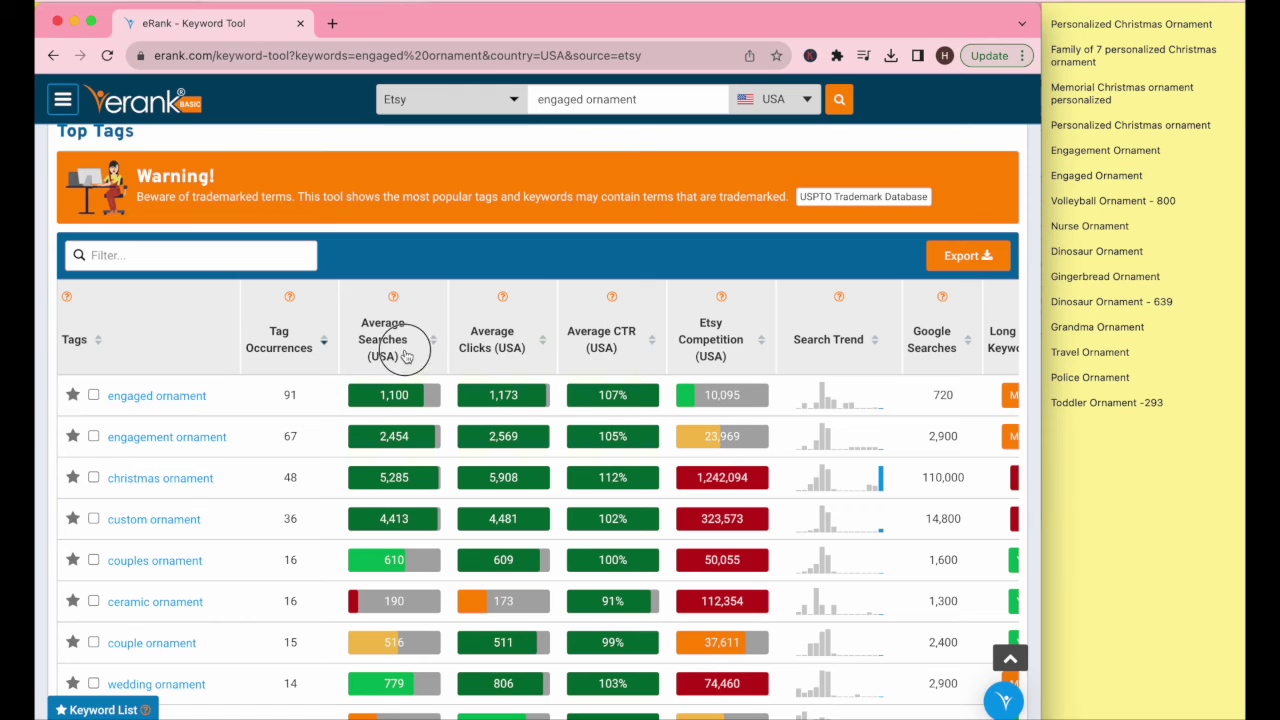
# Examine the top tags for "engaged ornament", comparing average USA searches with Etsy competition down to the lower-volume ornament tags.
pyautogui.scroll(-5, 450, 457)
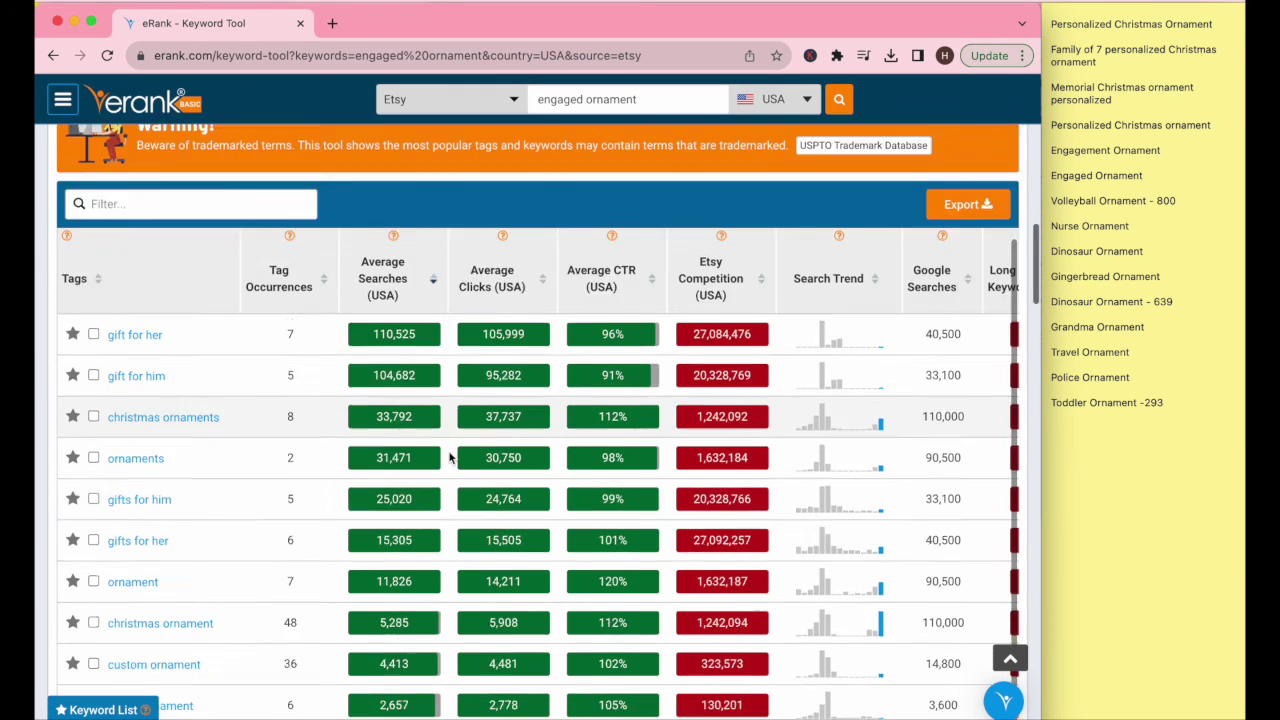
pyautogui.scroll(-3, 450, 457)
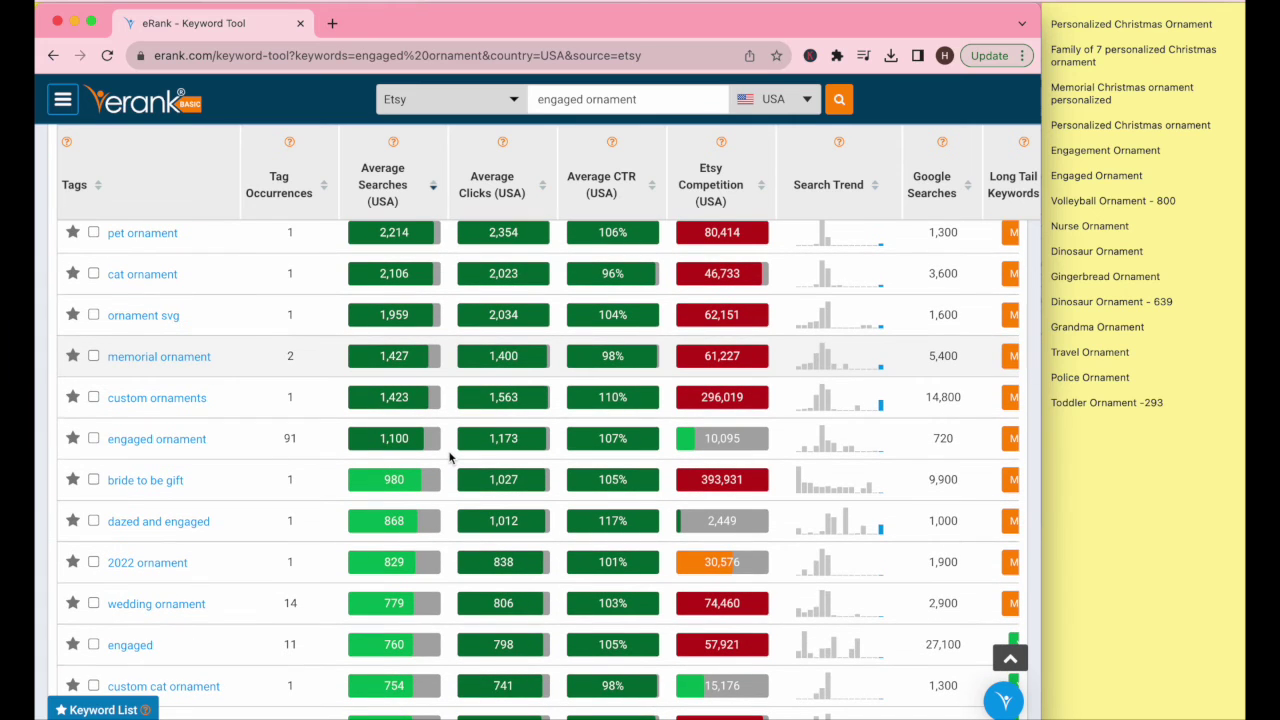
pyautogui.scroll(-2, 450, 457)
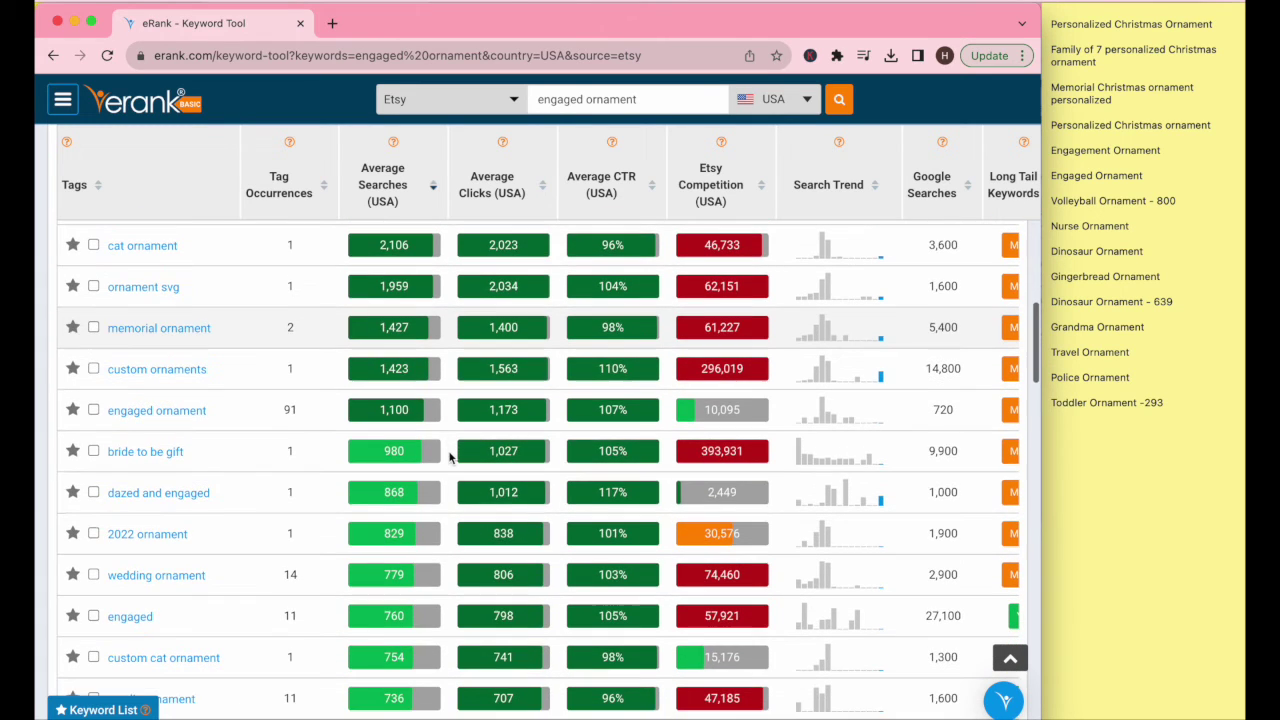
pyautogui.scroll(-4, 450, 457)
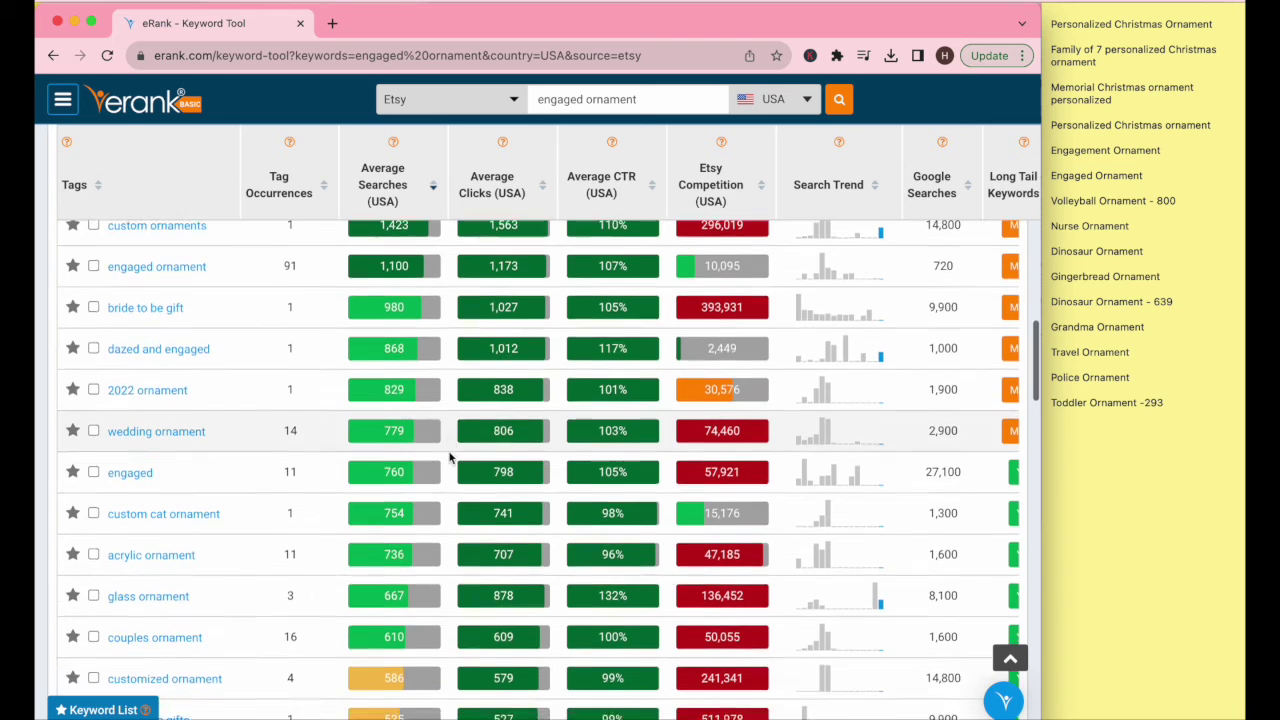
pyautogui.scroll(-2, 450, 457)
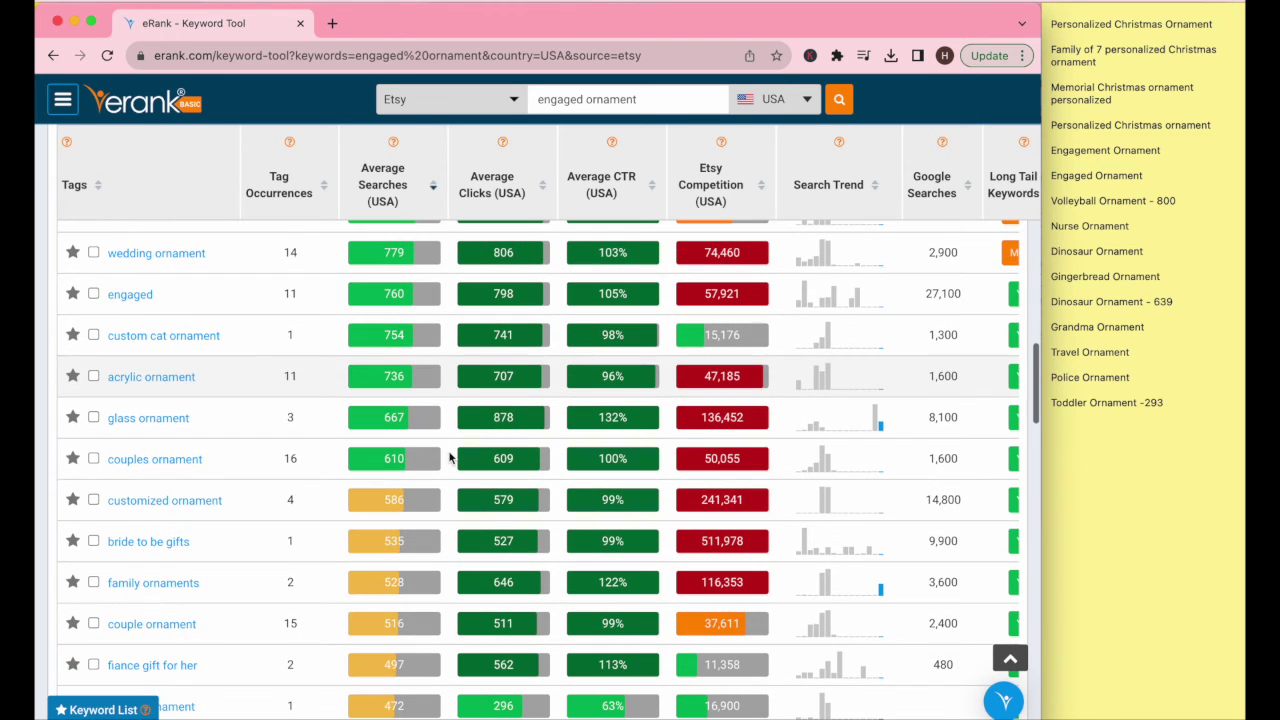
pyautogui.scroll(-1, 450, 457)
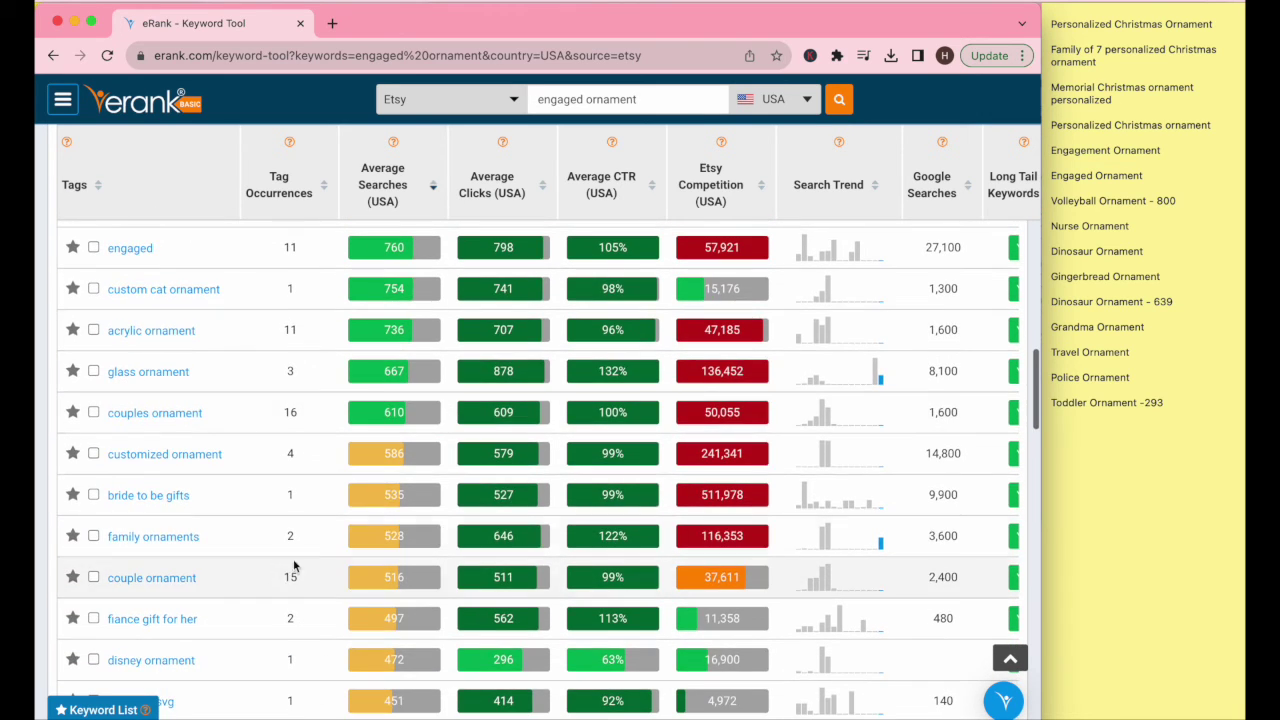
pyautogui.scroll(-3, 297, 568)
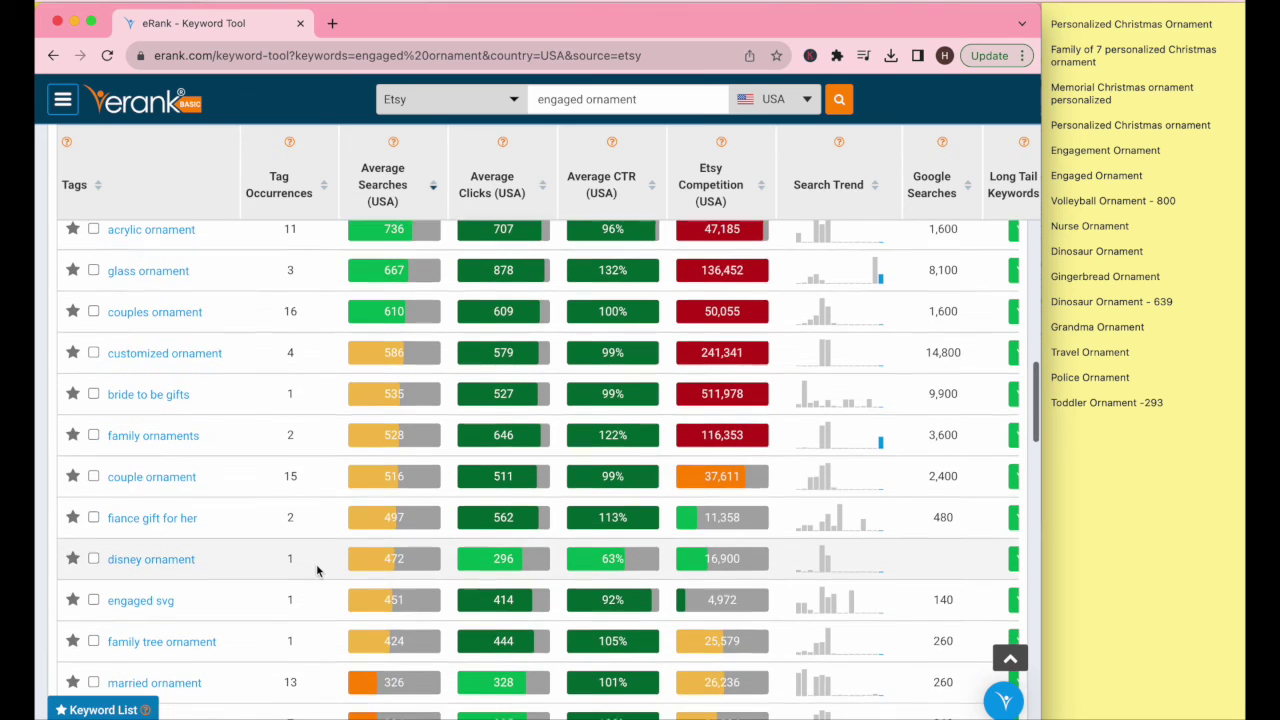
pyautogui.scroll(-2, 316, 568)
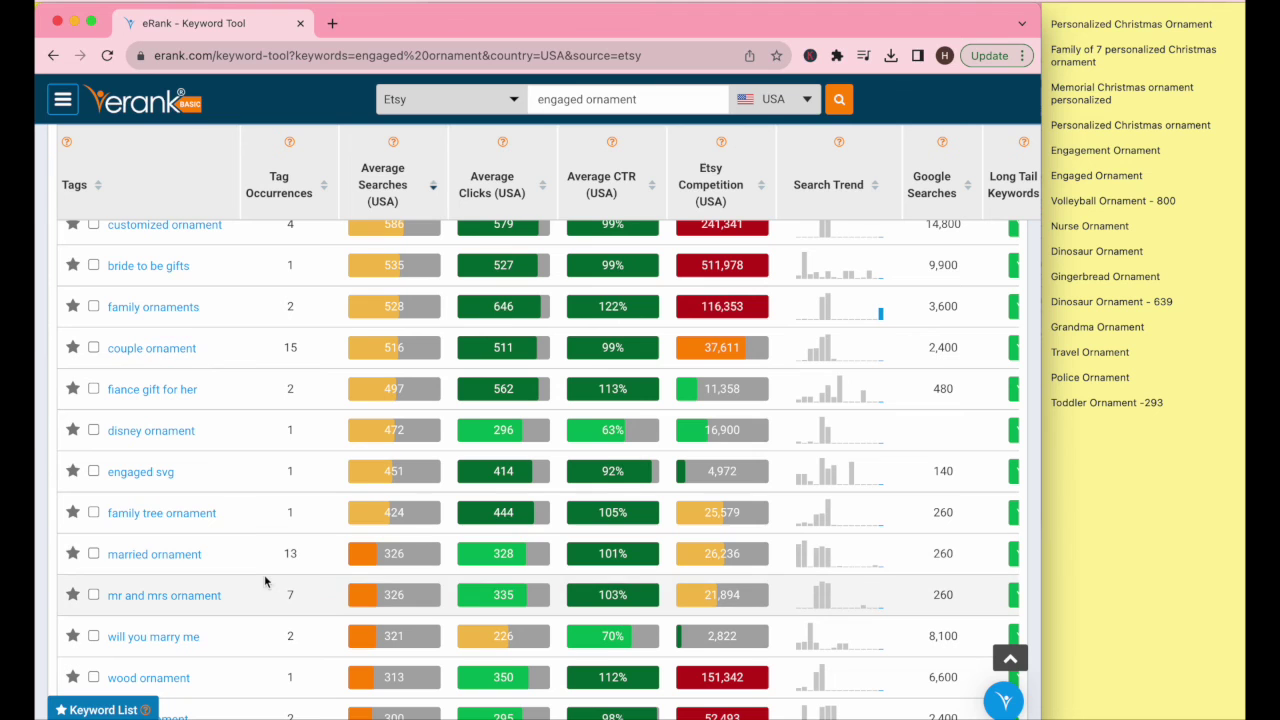
pyautogui.scroll(-2, 266, 590)
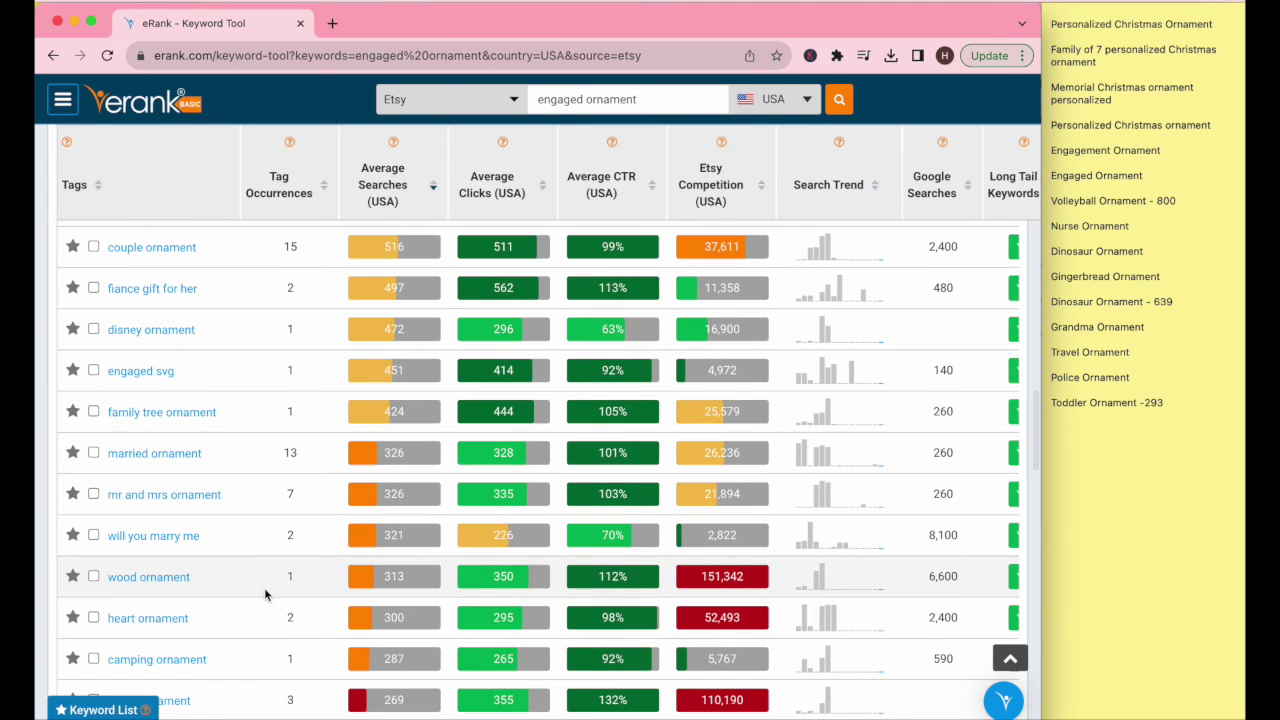
# Return to the related searches for "engaged ornament" and review the average searches and Etsy competition of the leading keywords.
pyautogui.scroll(20, 264, 594)
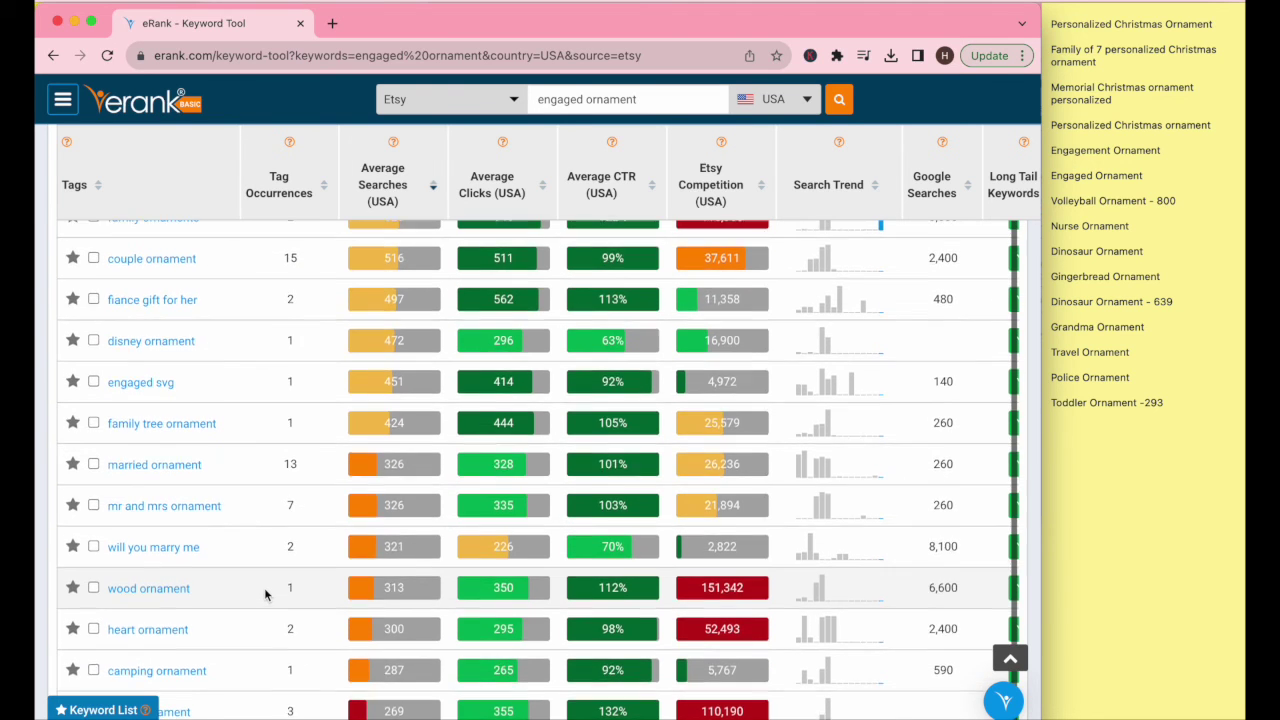
pyautogui.scroll(5, 265, 594)
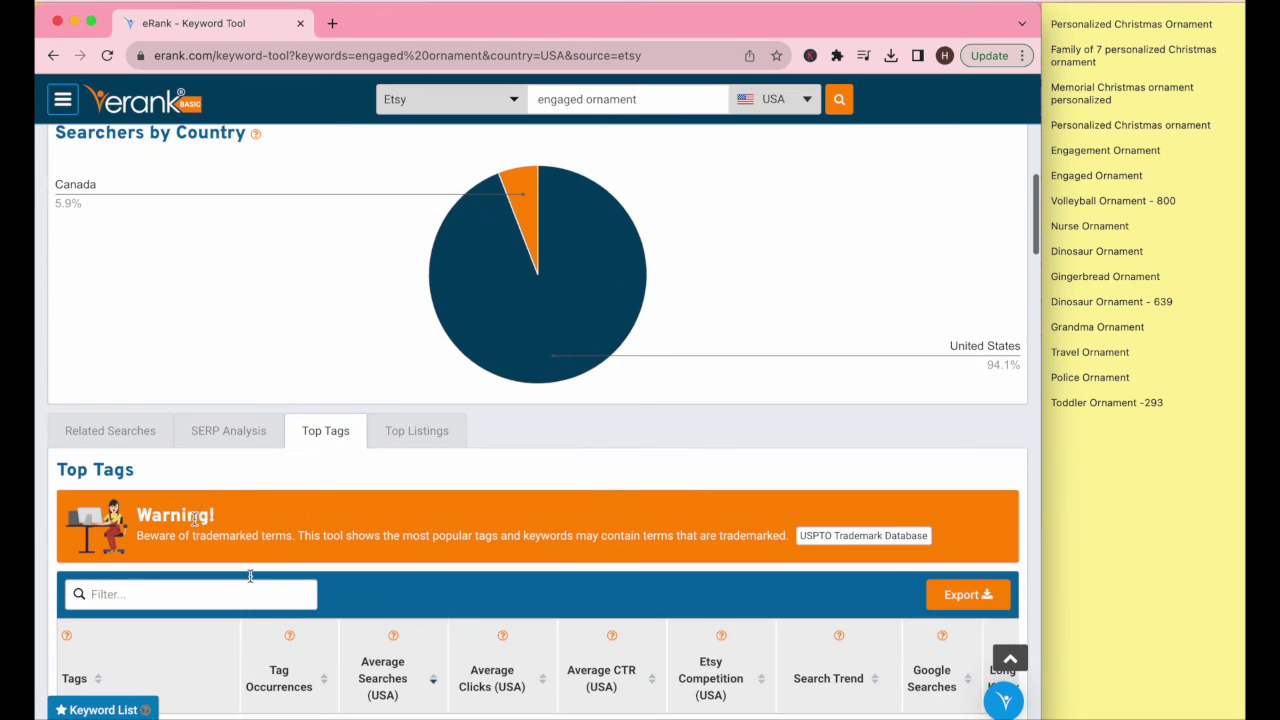
pyautogui.click(106, 434)
pyautogui.scroll(-4, 183, 430)
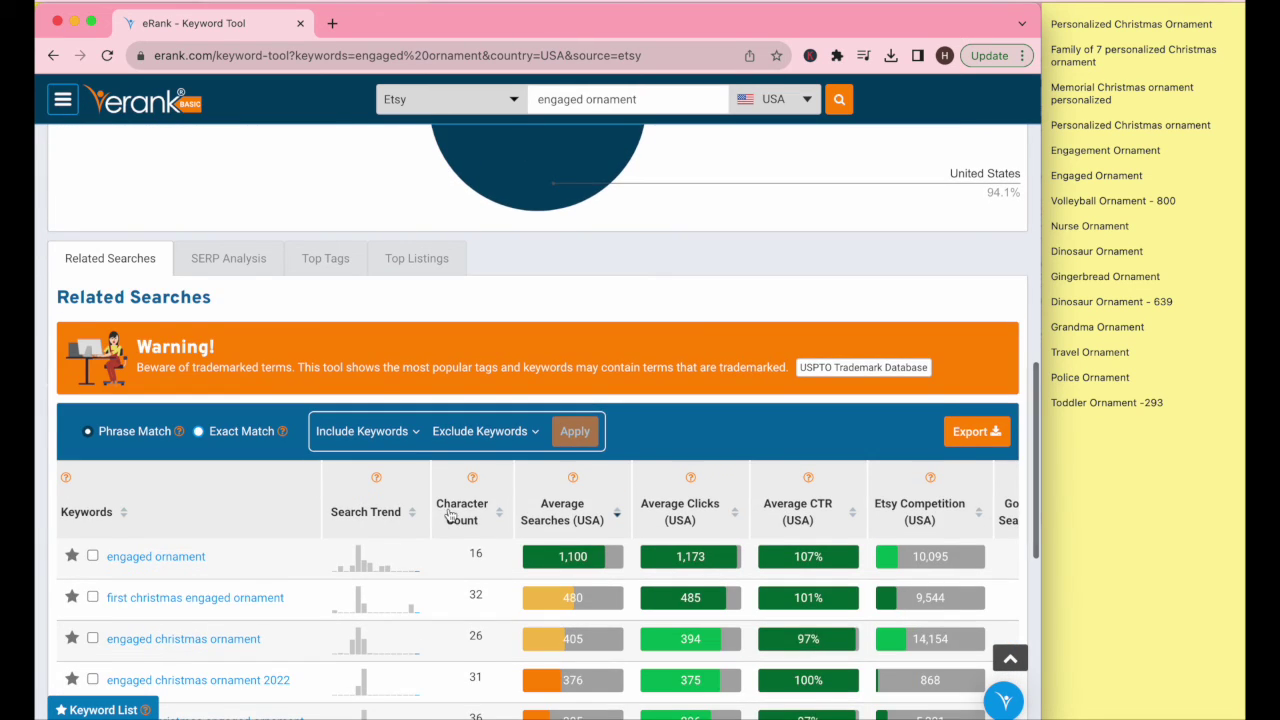
pyautogui.scroll(-1, 448, 513)
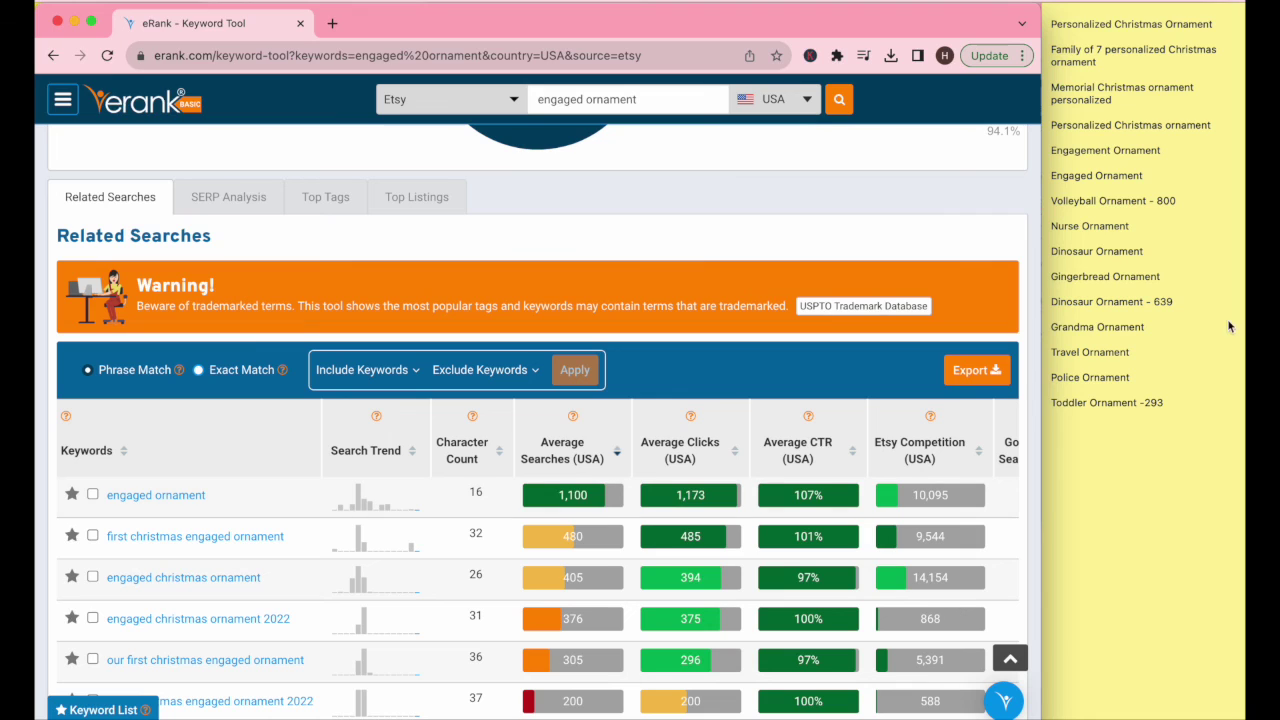
# Append "-" to the first "Dinosaur Ornament" entry in the sticky note and go back to the keyword results.
pyautogui.click(1206, 273)
pyautogui.click(1186, 251)
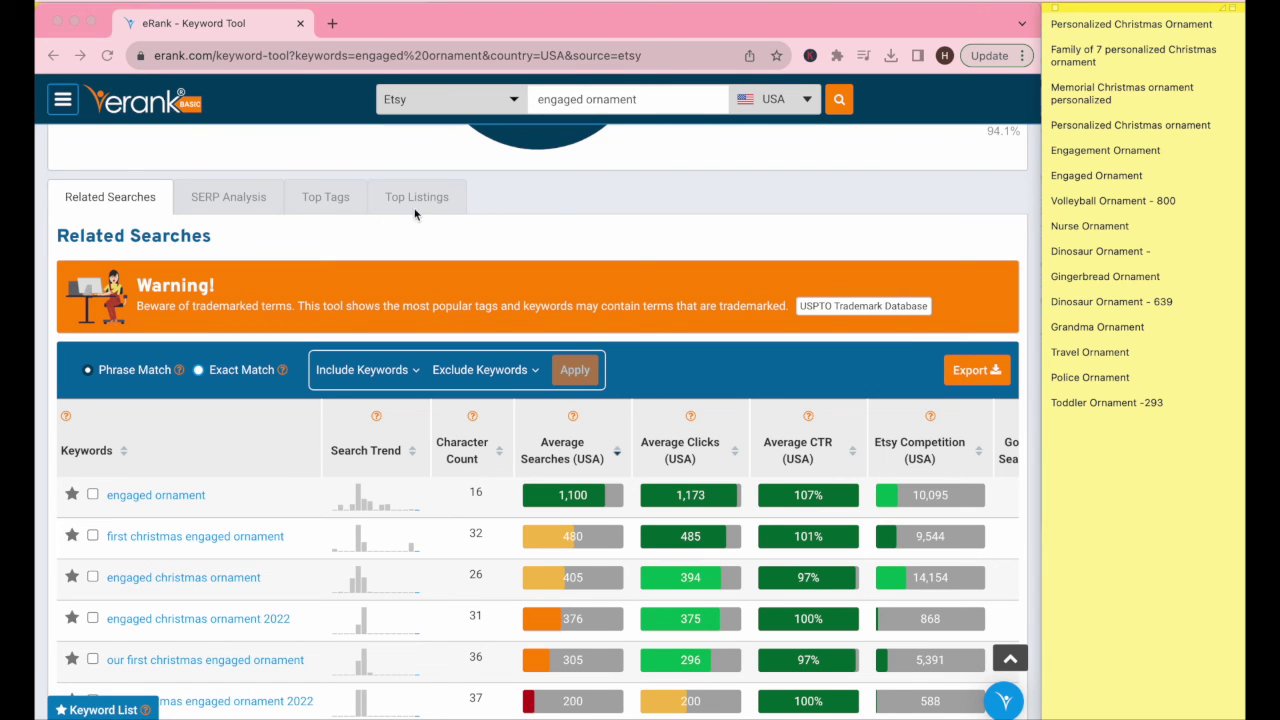
pyautogui.scroll(-3, 669, 286)
pyautogui.scroll(4, 669, 286)
pyautogui.scroll(1, 670, 291)
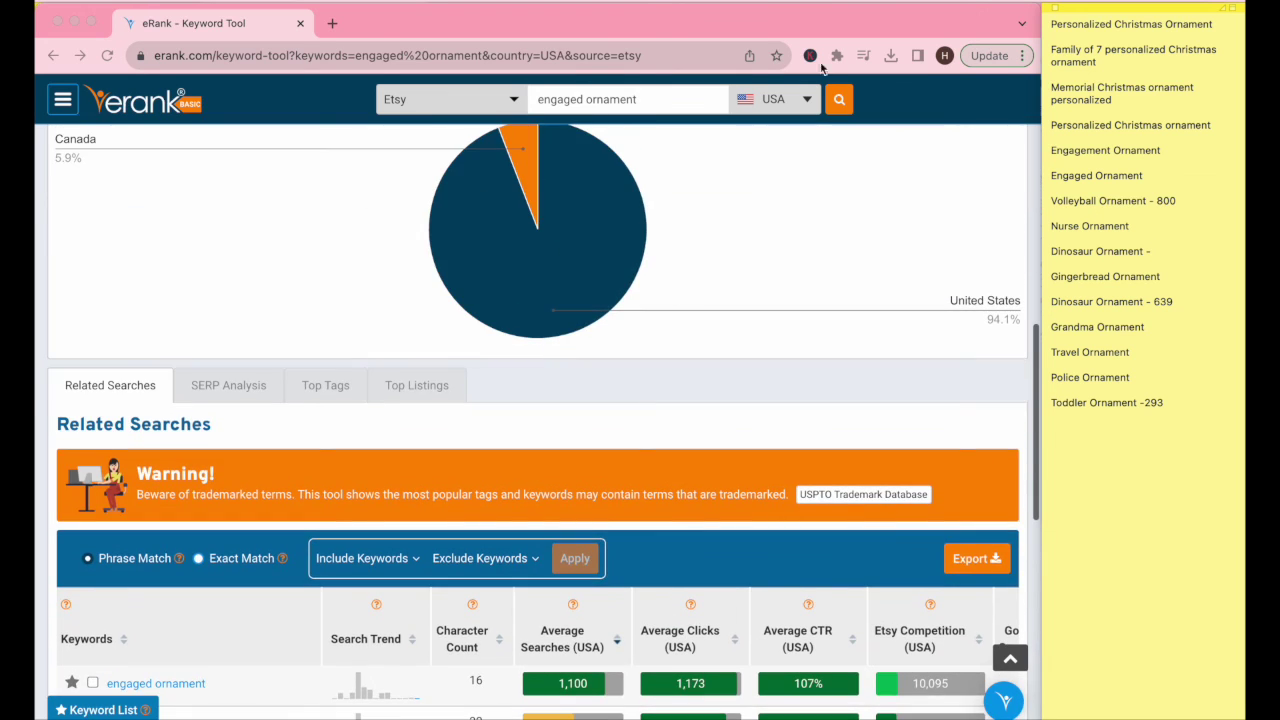